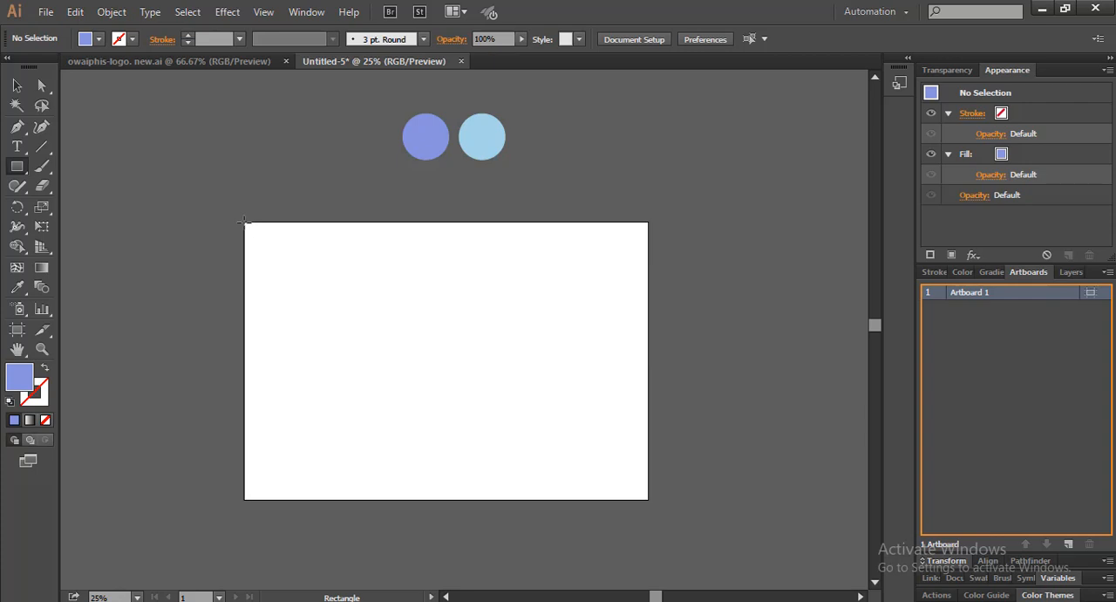
# Draw a periwinkle rectangle that covers the whole artboard exactly, edge to edge
pyautogui.moveTo(245, 221); pyautogui.dragTo(648, 500)
pyautogui.press('v')
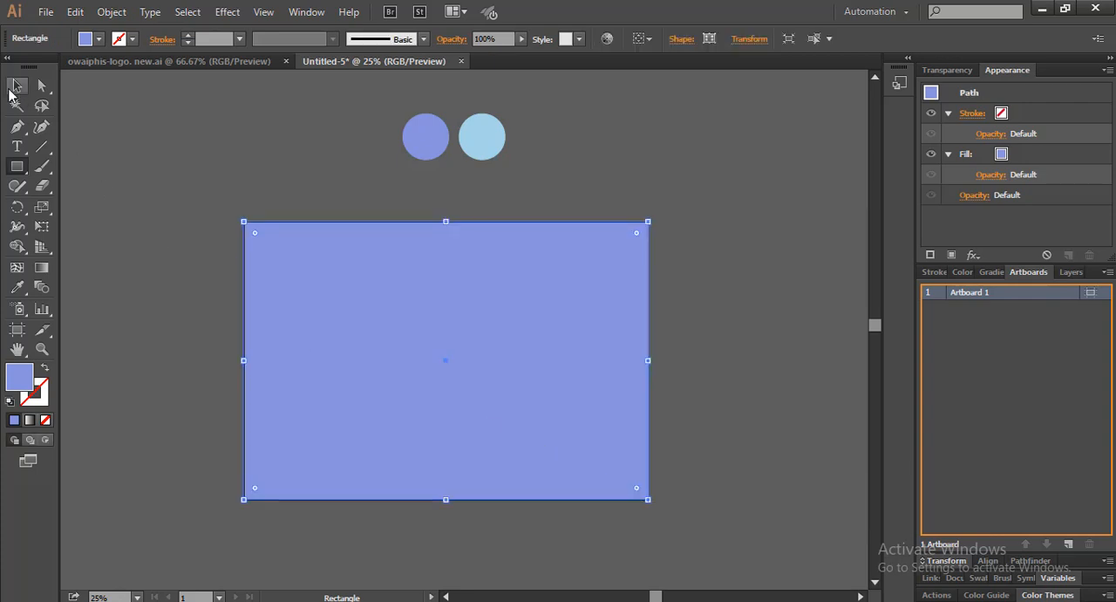
pyautogui.click(223, 296)
pyautogui.scroll(1, 346, 383)
pyautogui.moveTo(346, 384); pyautogui.dragTo(332, 368)
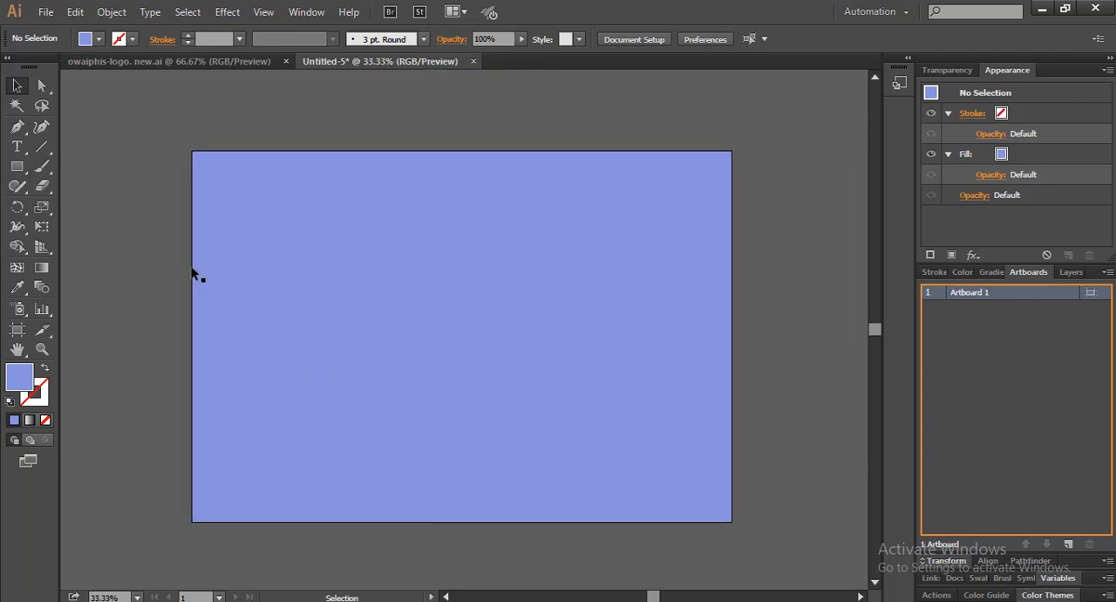
# With the Pen tool, draw a straight diagonal line from above the artboard's upper edge, right of centre, to below its lower edge, left of centre
pyautogui.click(17, 126)
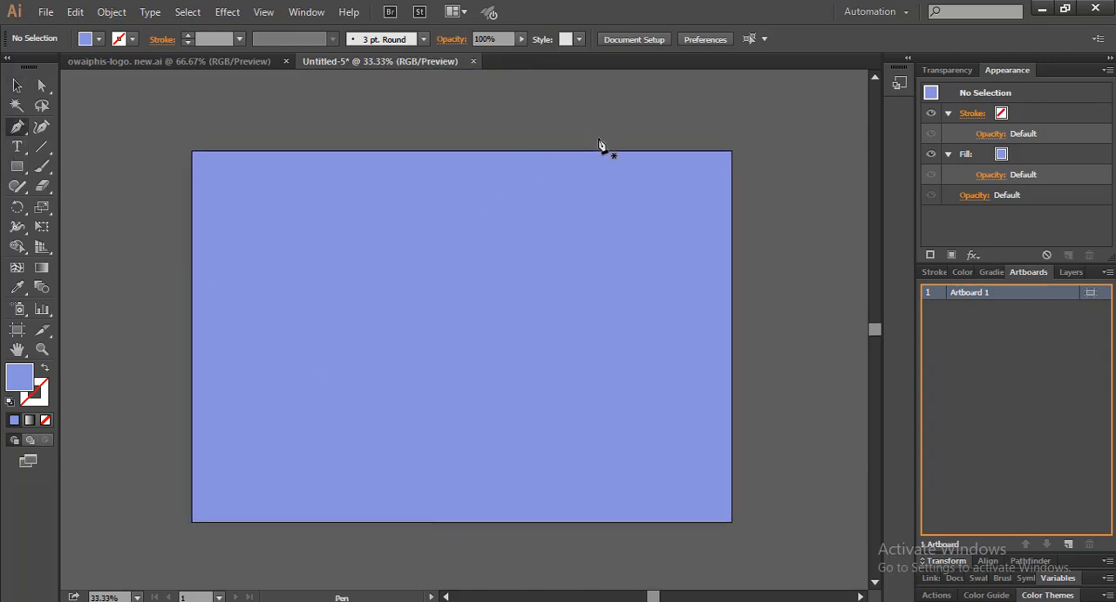
pyautogui.click(569, 136)
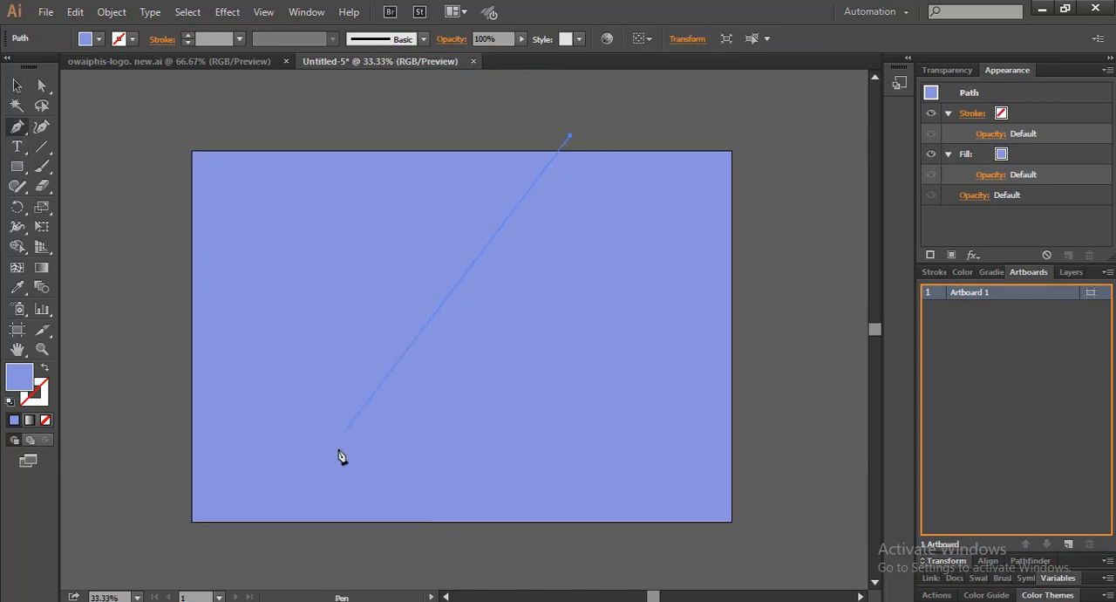
pyautogui.click(301, 552)
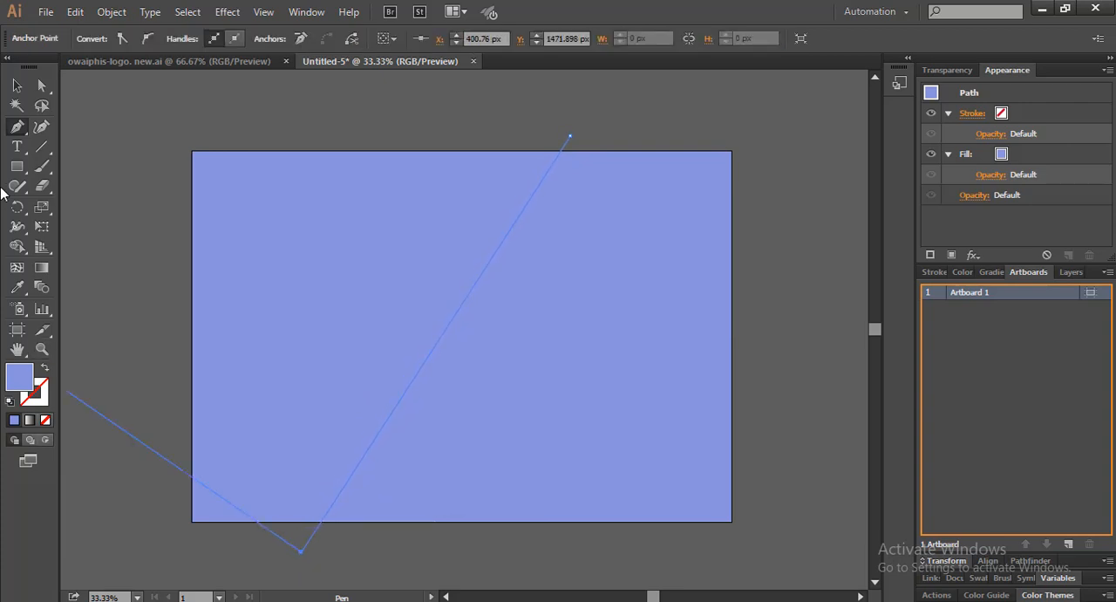
# Select all the artwork and use Shape Builder to split the rectangle along the diagonal line, removing the line's overhanging ends
pyautogui.click(17, 85)
pyautogui.hotkey('ctrl', 'a')
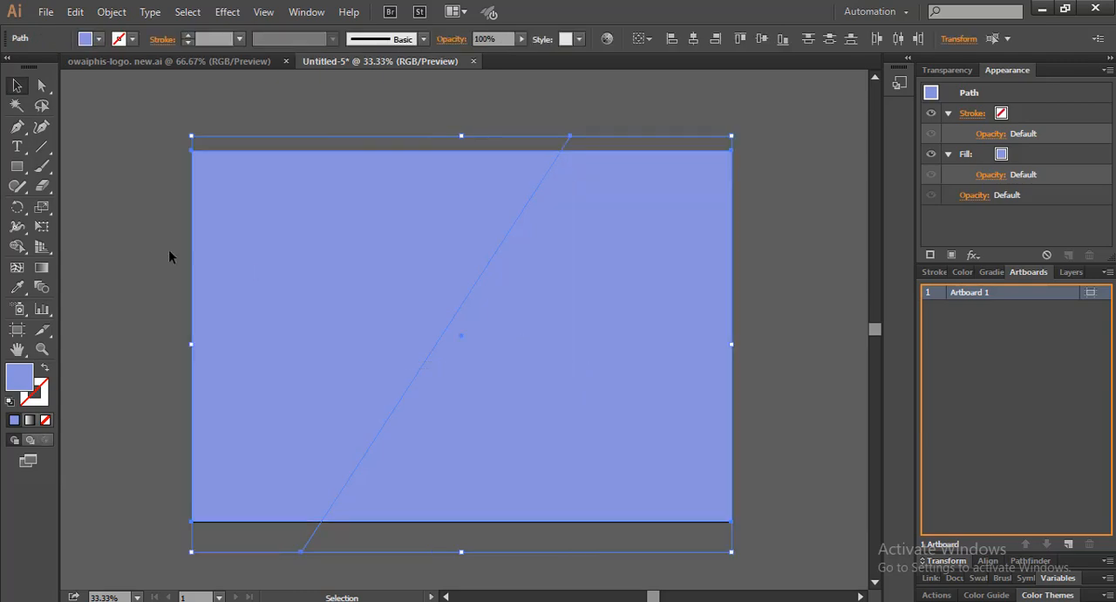
pyautogui.click(17, 246)
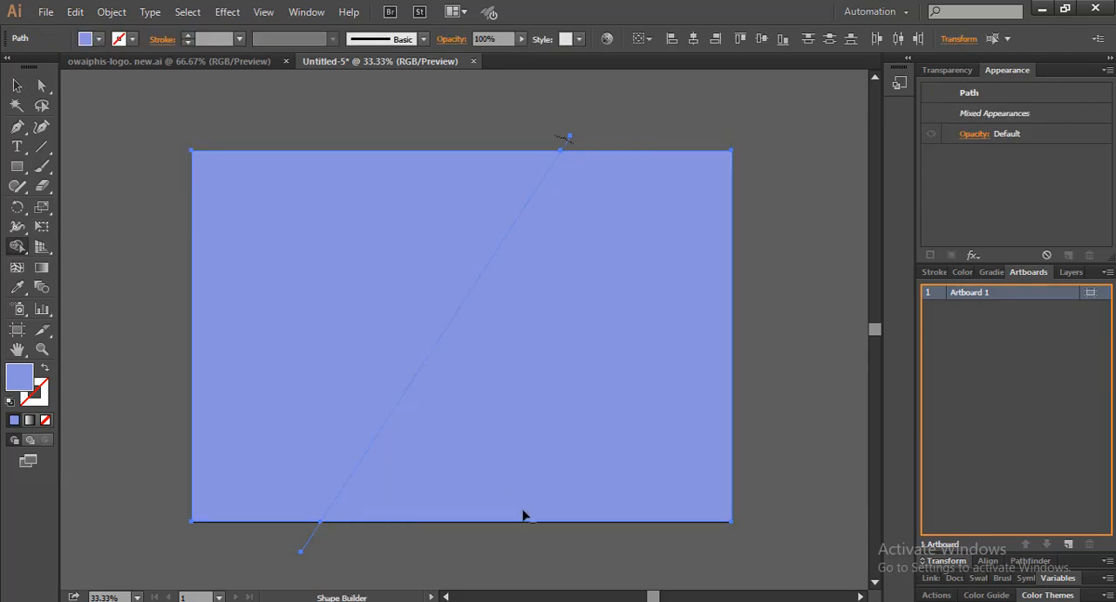
pyautogui.moveTo(286, 535); pyautogui.dragTo(281, 534)
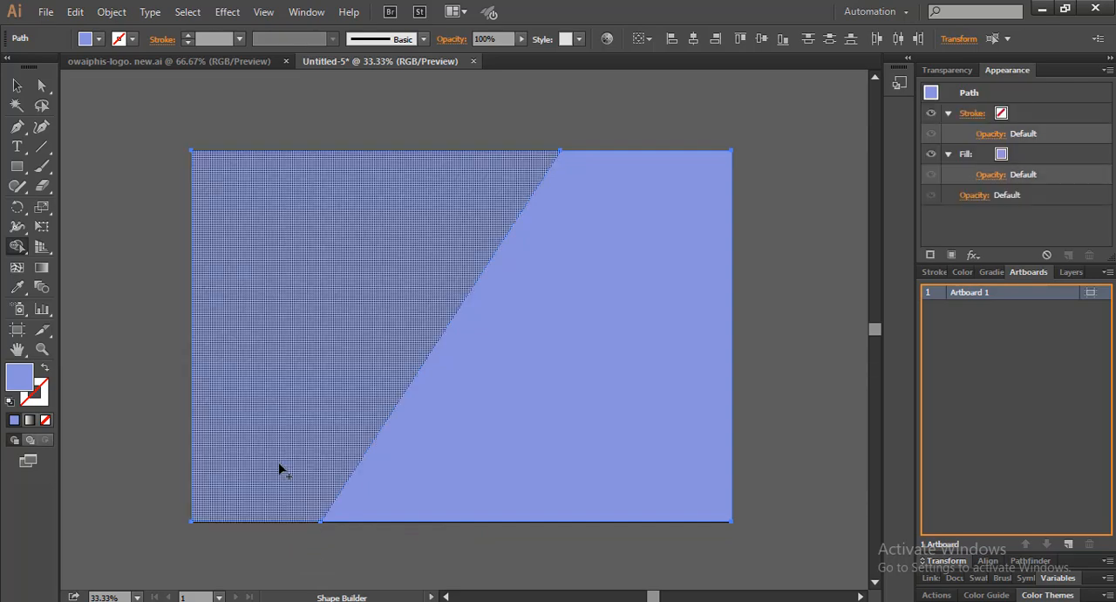
pyautogui.click(17, 86)
pyautogui.click(131, 157)
# Fill the right-hand piece of the split background with the light blue sampled from the swatch circle above the artboard
pyautogui.scroll(2, 517, 301)
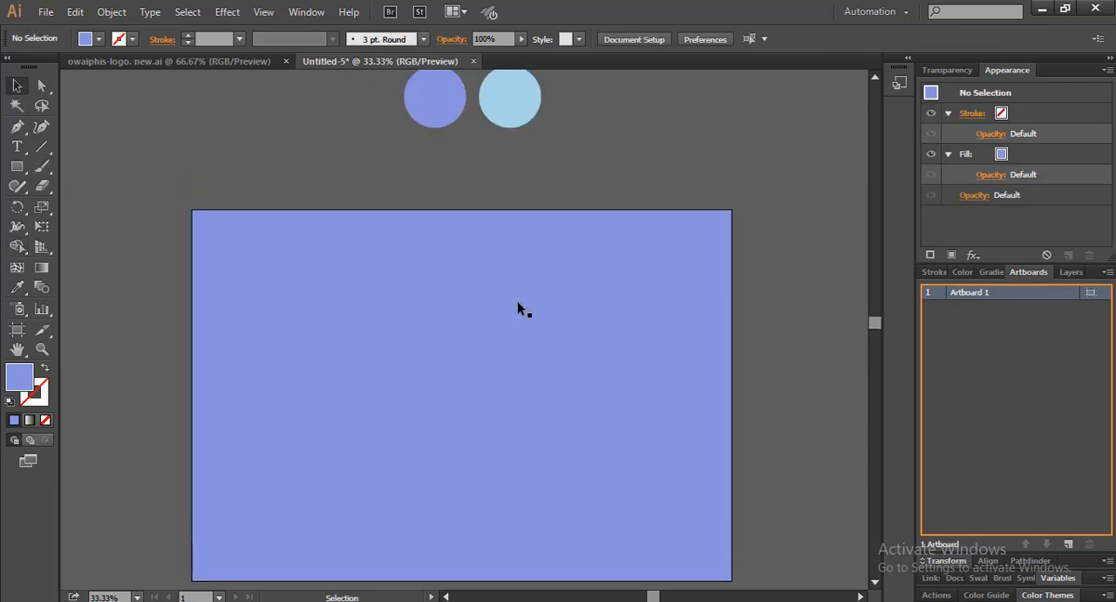
pyautogui.click(625, 316)
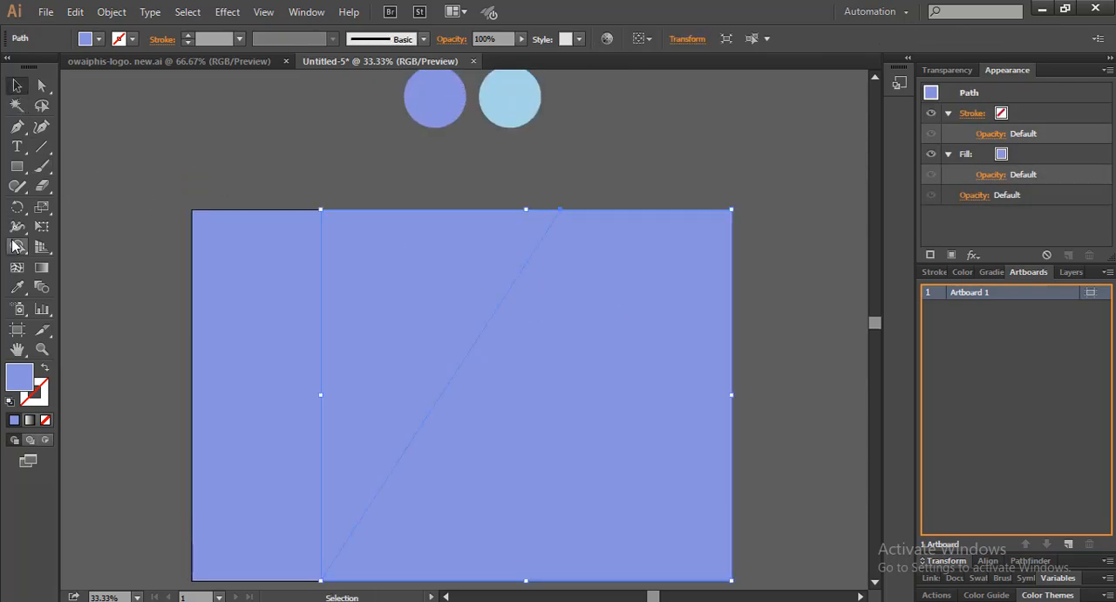
pyautogui.click(17, 286)
pyautogui.click(506, 95)
pyautogui.click(16, 86)
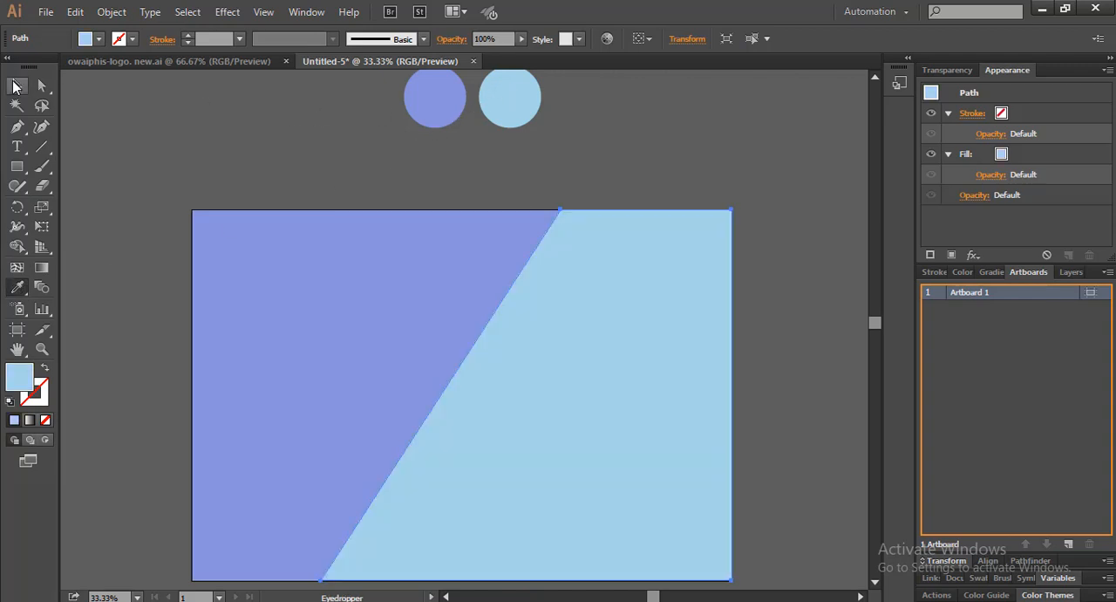
pyautogui.click(163, 313)
# Create a light blue rectangle 1050 px wide and 600 px high for the card
pyautogui.moveTo(164, 313); pyautogui.dragTo(165, 250)
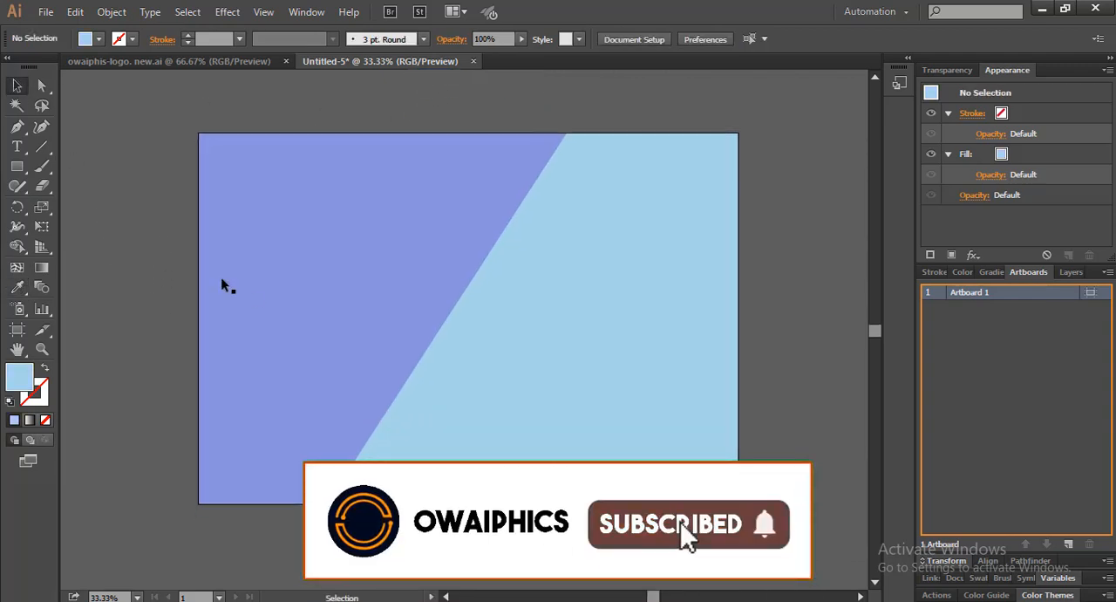
pyautogui.scroll(-1, 273, 284)
pyautogui.moveTo(319, 276); pyautogui.dragTo(331, 279)
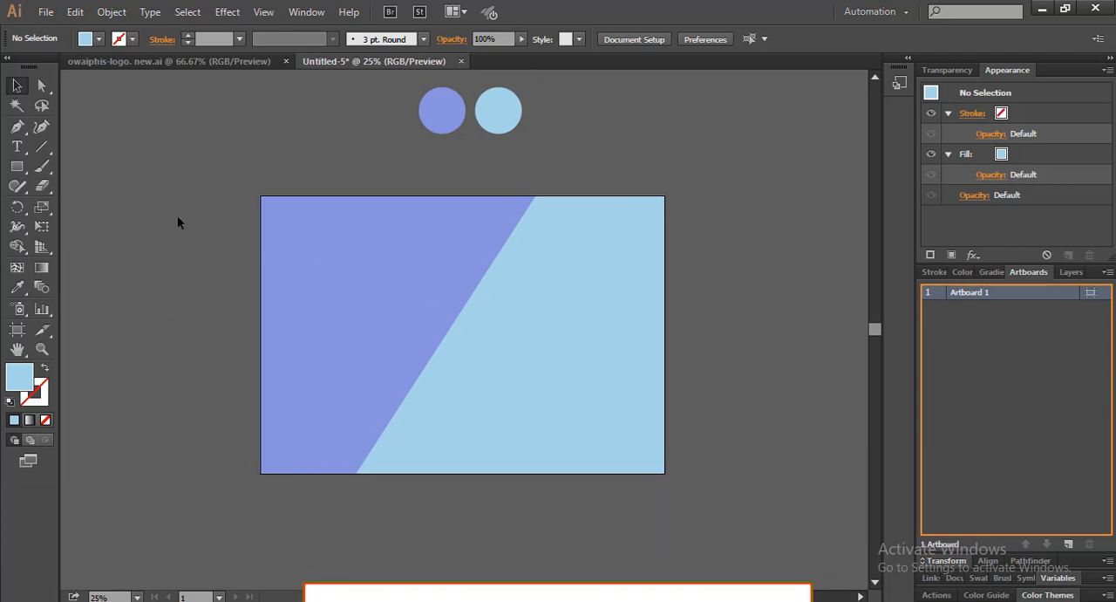
pyautogui.click(16, 167)
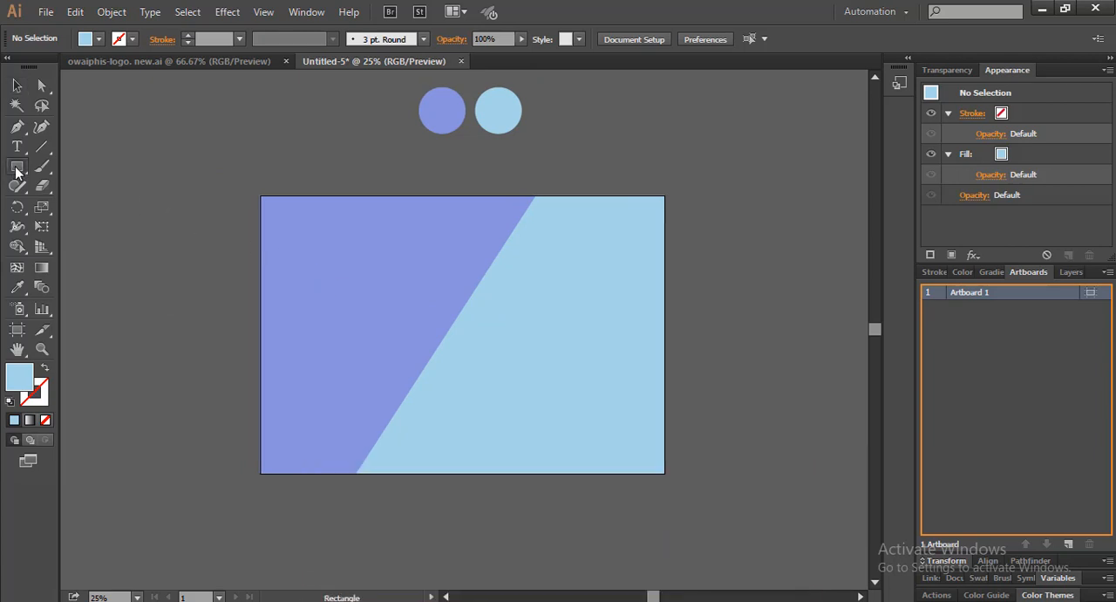
pyautogui.click(208, 278)
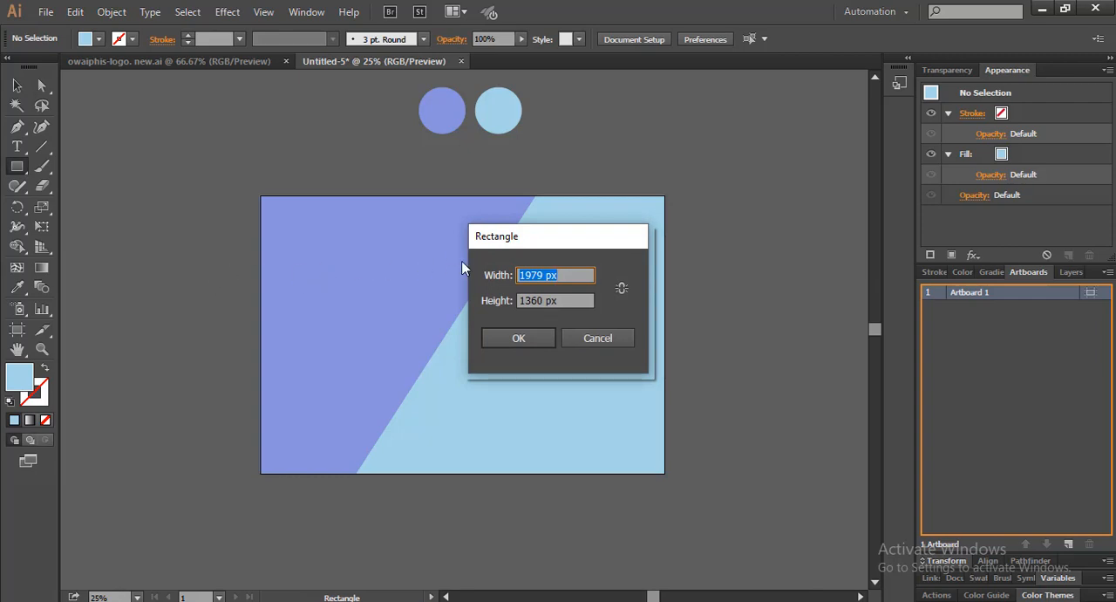
pyautogui.write('1050')
pyautogui.press('Tab')
pyautogui.write('6')
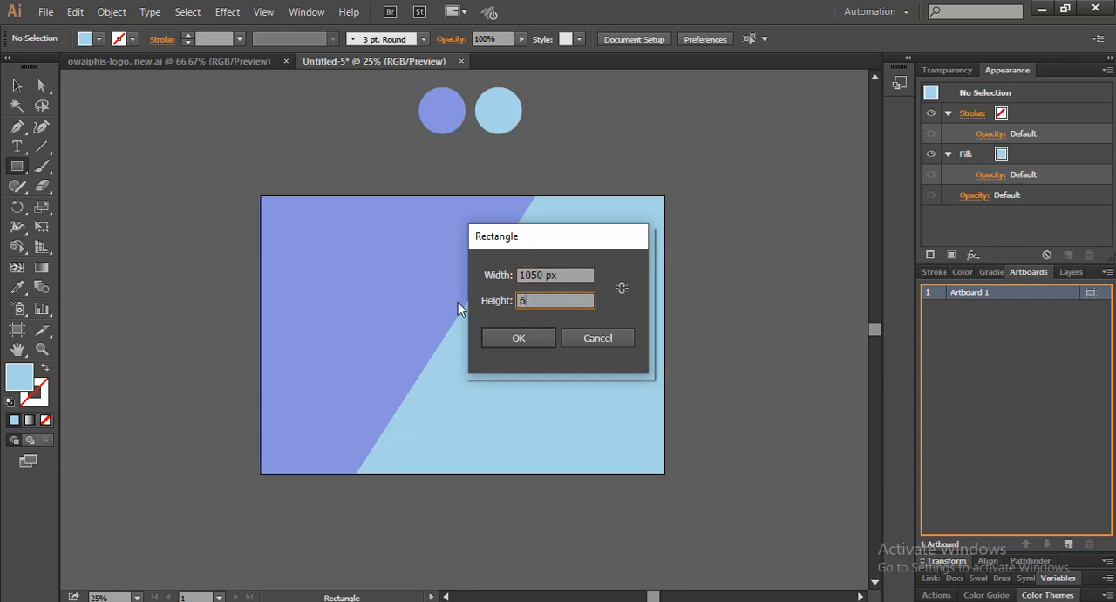
pyautogui.write('00')
pyautogui.click(511, 343)
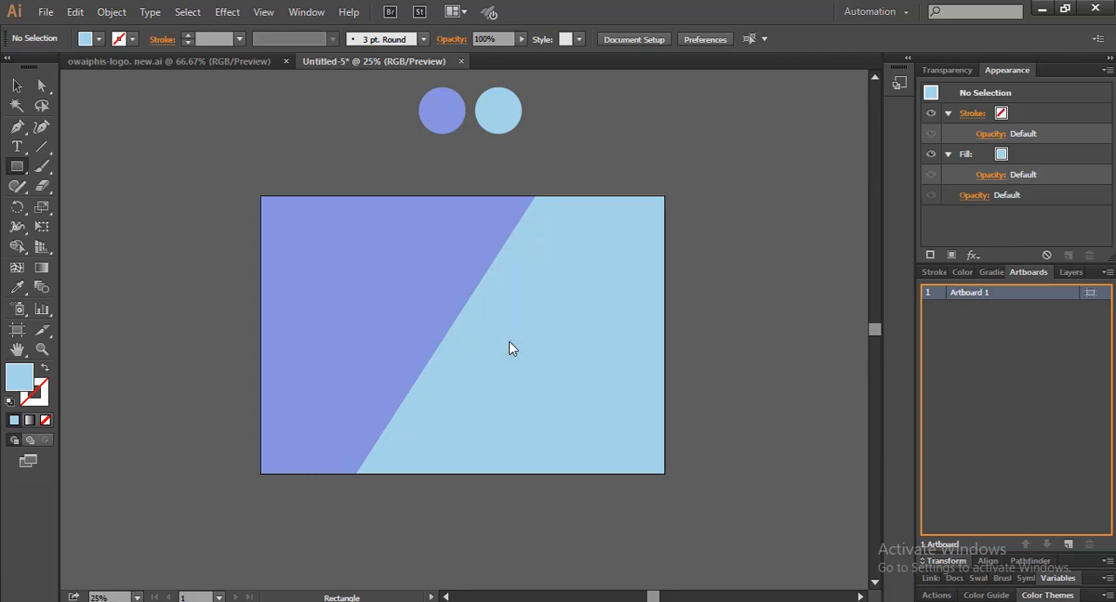
pyautogui.click(17, 85)
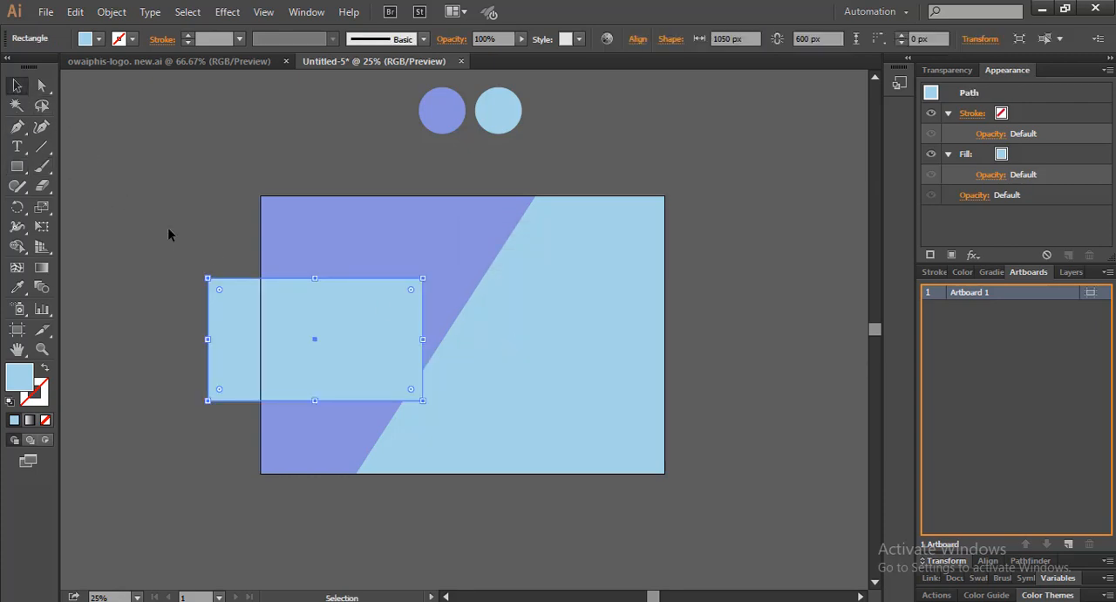
# Move the card rectangle to roughly the middle of the artboard
pyautogui.hscroll(3, 375, 310)
pyautogui.scroll(2, 354, 324)
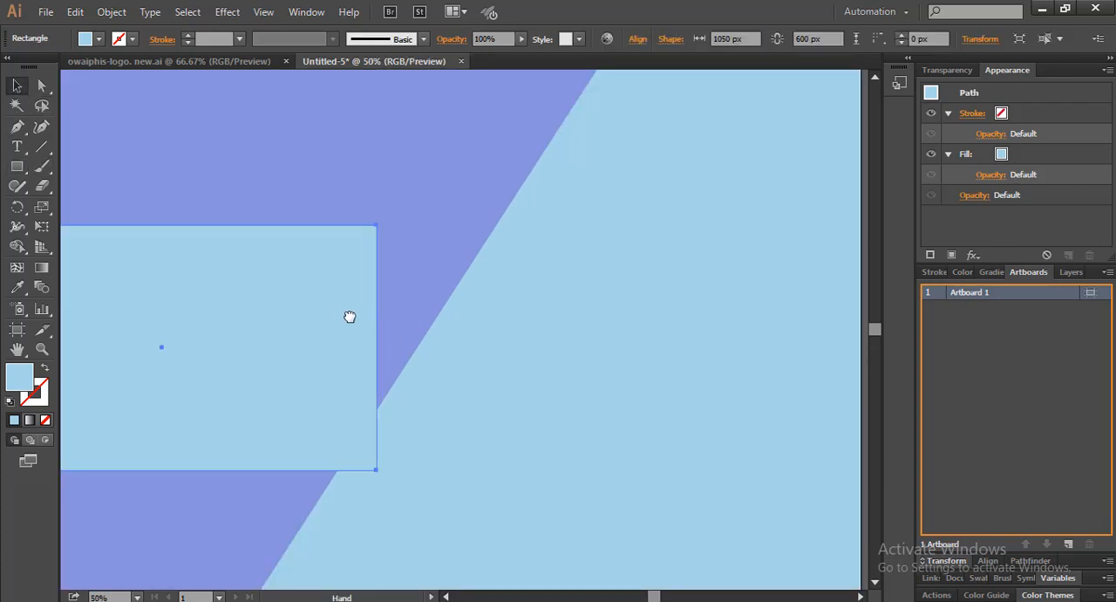
pyautogui.scroll(-1, 343, 316)
pyautogui.moveTo(293, 325); pyautogui.dragTo(479, 315)
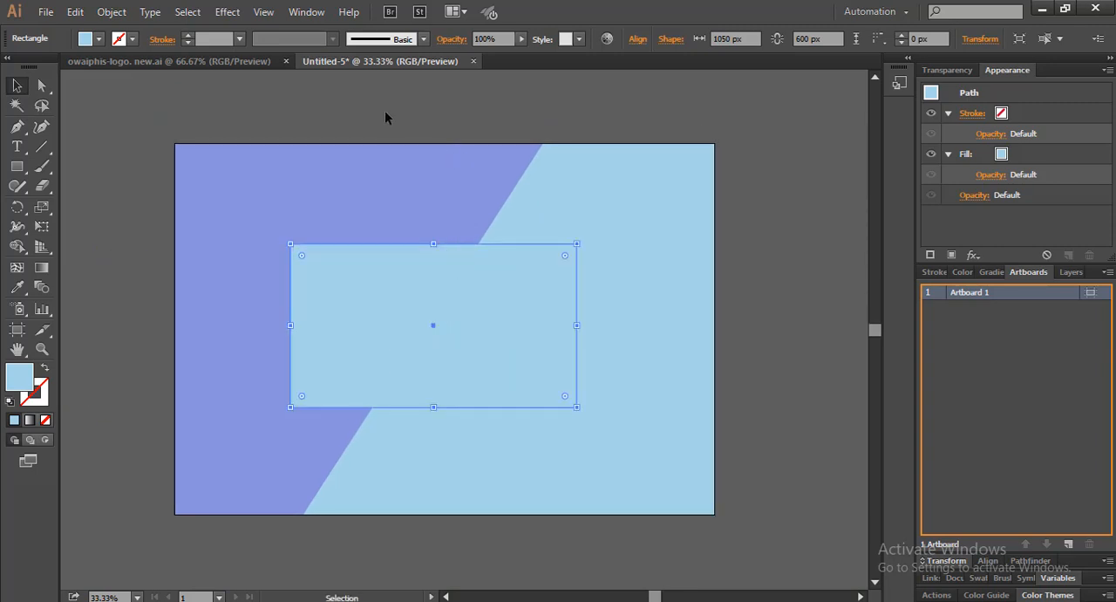
# Group the periwinkle and light blue background pieces together
pyautogui.click(427, 207)
pyautogui.keyDown('shift'); pyautogui.click(586, 208); pyautogui.keyUp('shift')
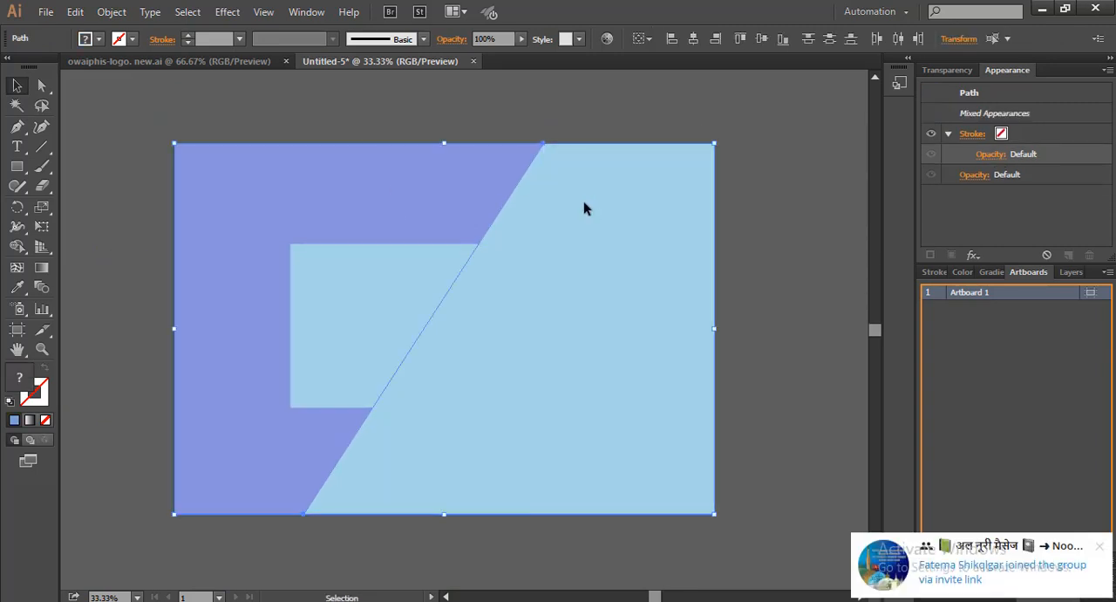
pyautogui.hotkey('ctrl', 'g')
pyautogui.click(748, 249)
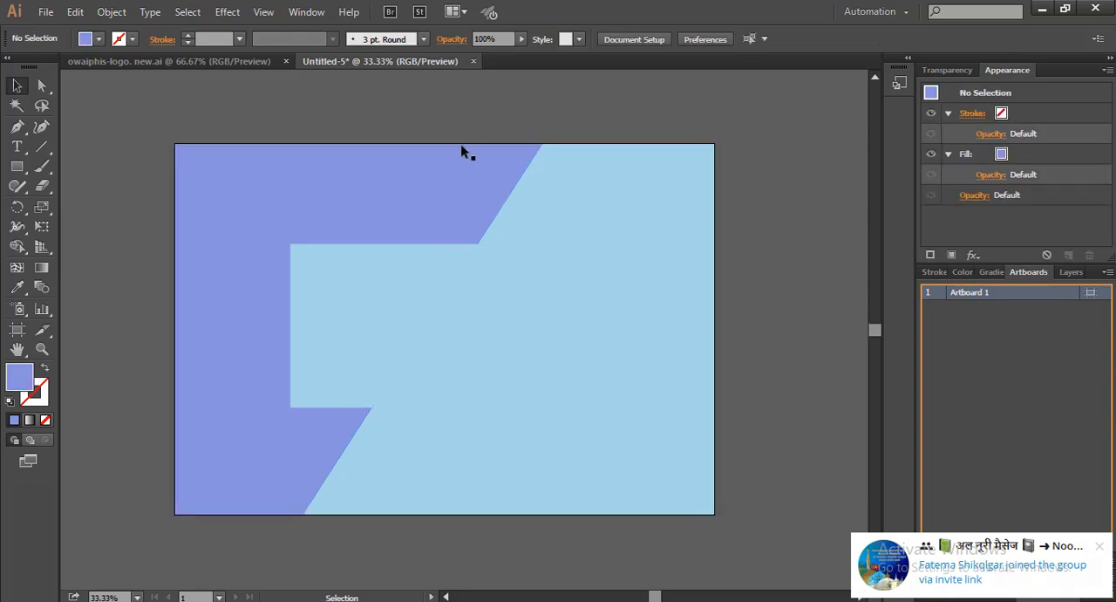
# Align the card rectangle and the background group to each other's centres, both horizontally and vertically
pyautogui.moveTo(348, 117); pyautogui.dragTo(517, 358)
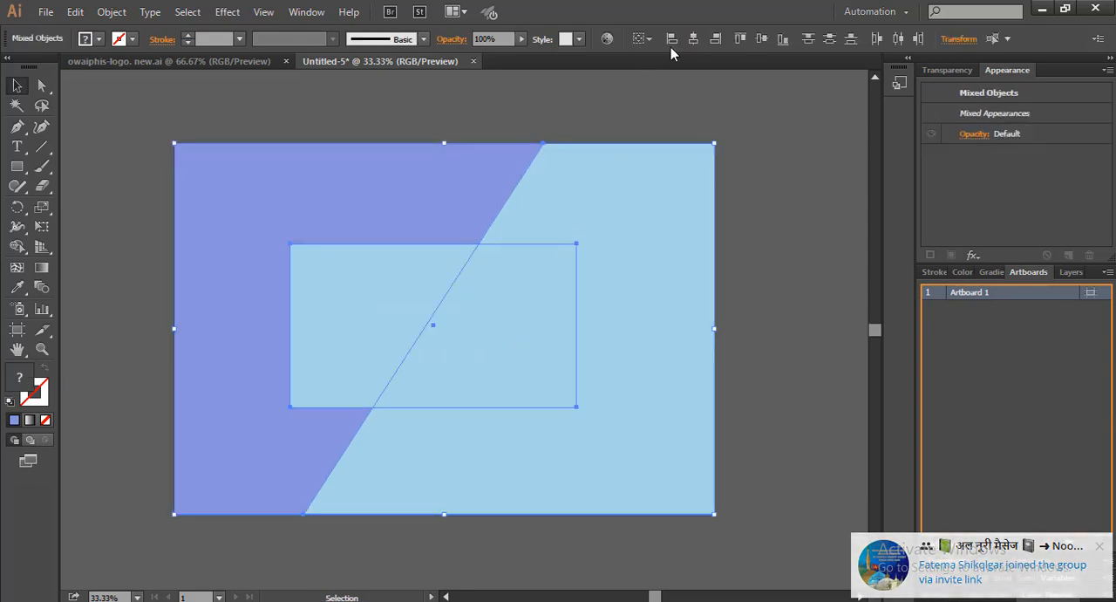
pyautogui.click(691, 39)
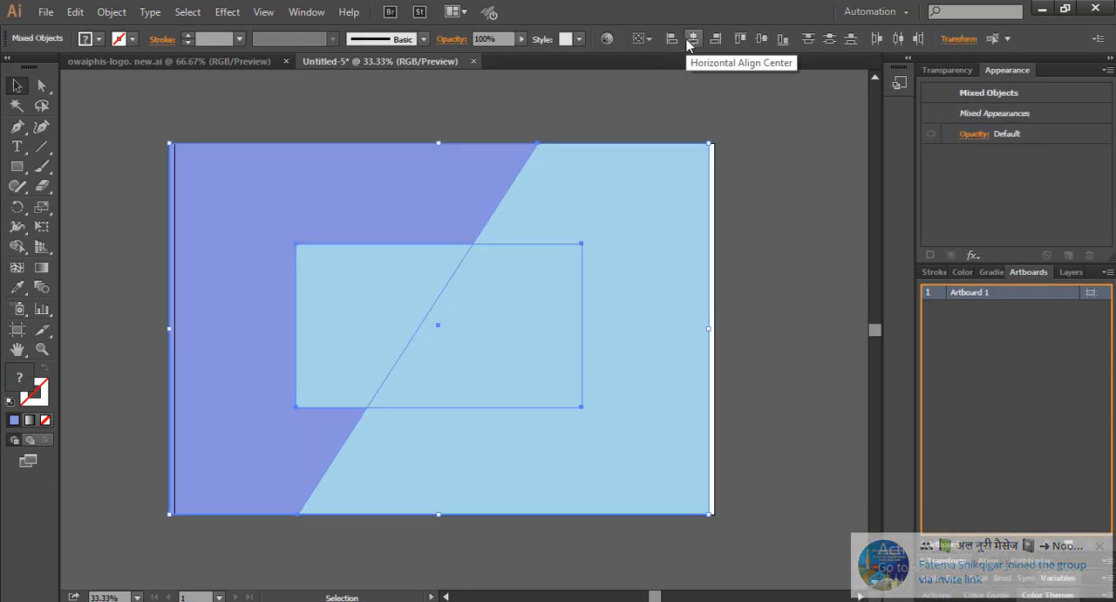
pyautogui.click(758, 40)
# Shift the aligned card and background together so the background covers the artboard exactly again
pyautogui.scroll(4, 197, 177)
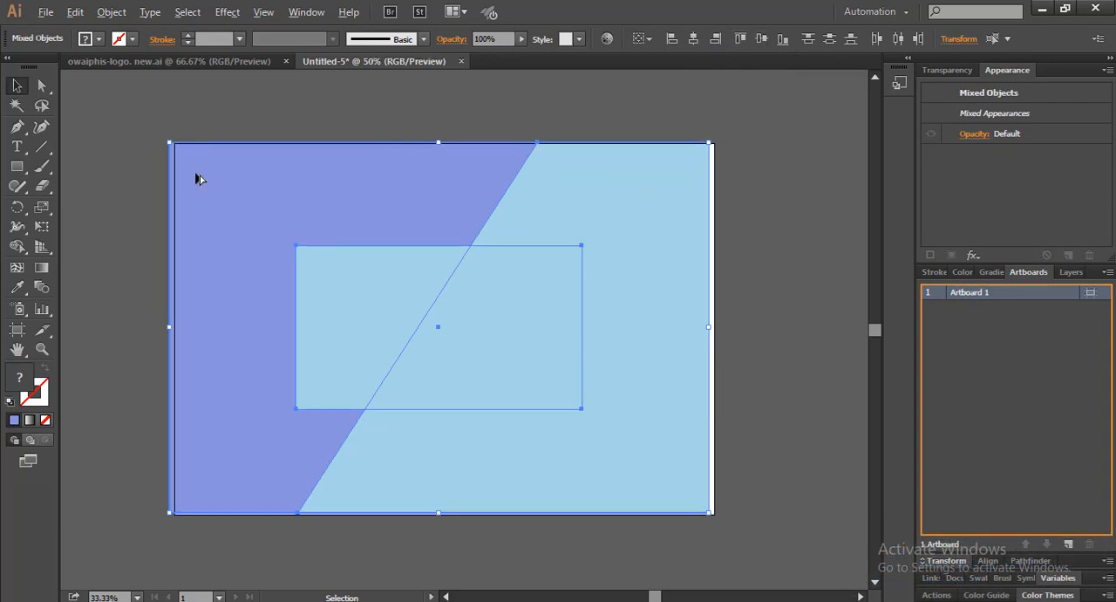
pyautogui.moveTo(271, 226)
pyautogui.mouseDown()
pyautogui.moveTo(406, 375)
pyautogui.moveTo(259, 226)
pyautogui.moveTo(277, 232)
pyautogui.mouseUp()
pyautogui.scroll(-3, 382, 252)
pyautogui.moveTo(535, 342); pyautogui.dragTo(374, 232)
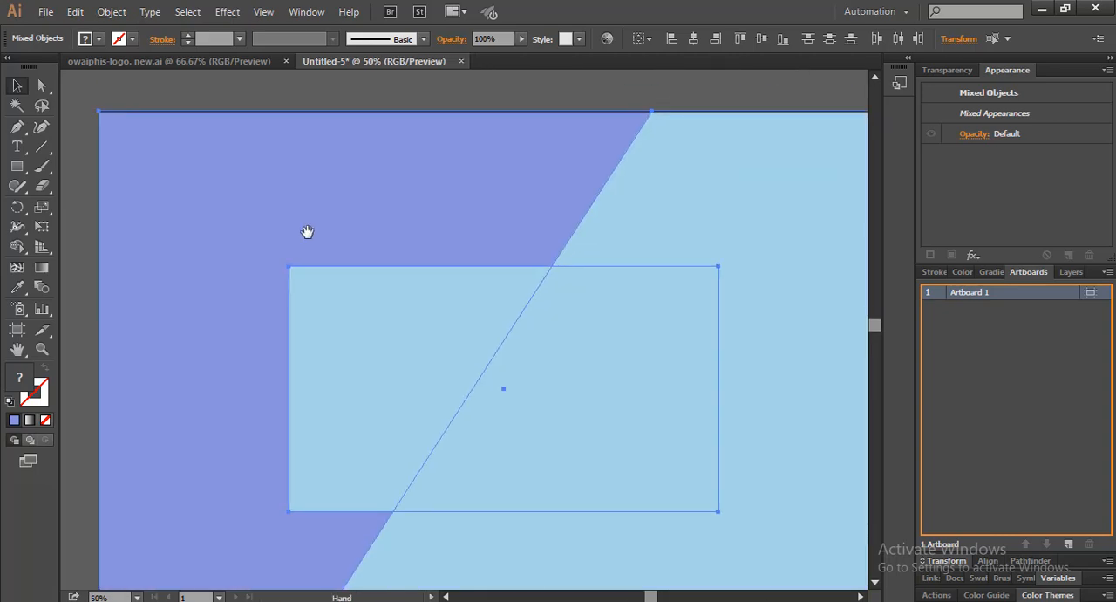
pyautogui.scroll(-1, 322, 259)
pyautogui.moveTo(322, 259); pyautogui.dragTo(331, 247)
pyautogui.click(780, 392)
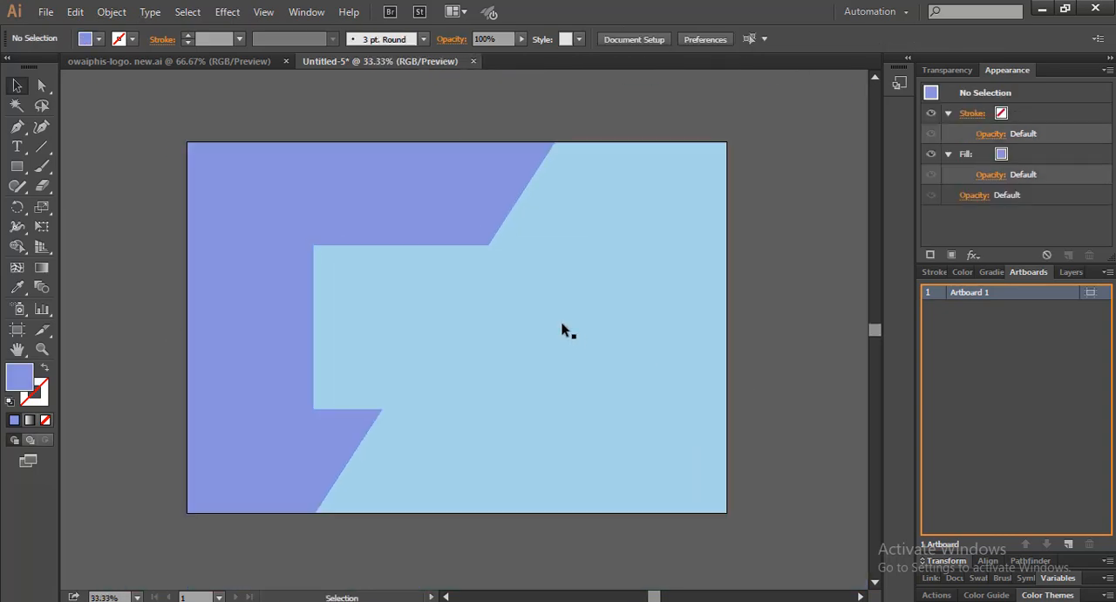
# Scale the card rectangle down proportionally from its centre to about 995 × 568 px and fill it with white
pyautogui.click(565, 325)
pyautogui.moveTo(601, 247); pyautogui.dragTo(593, 250)
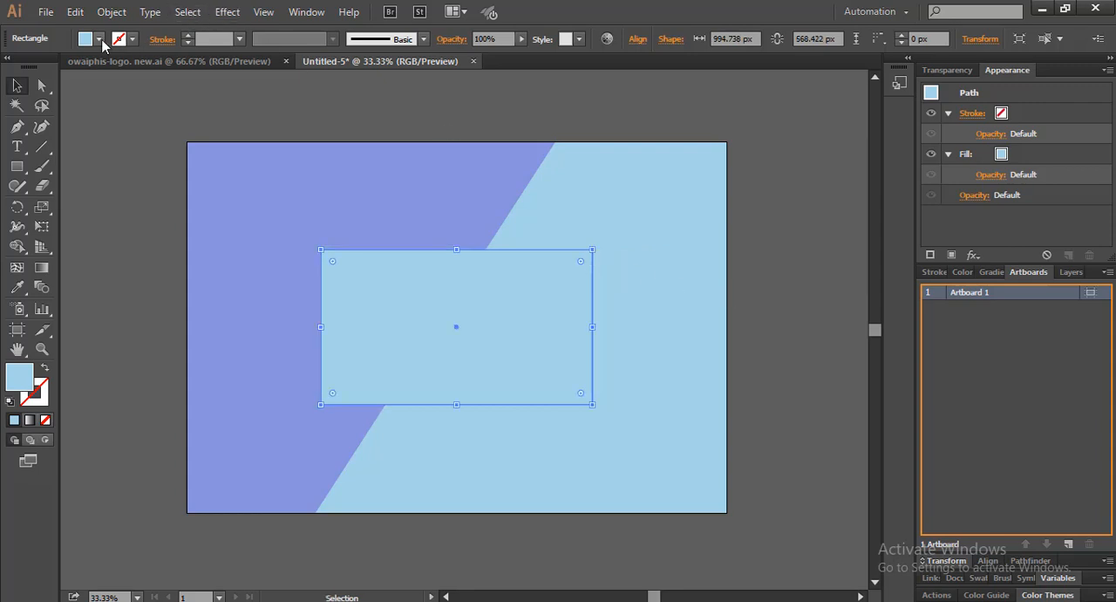
pyautogui.click(99, 39)
pyautogui.click(35, 71)
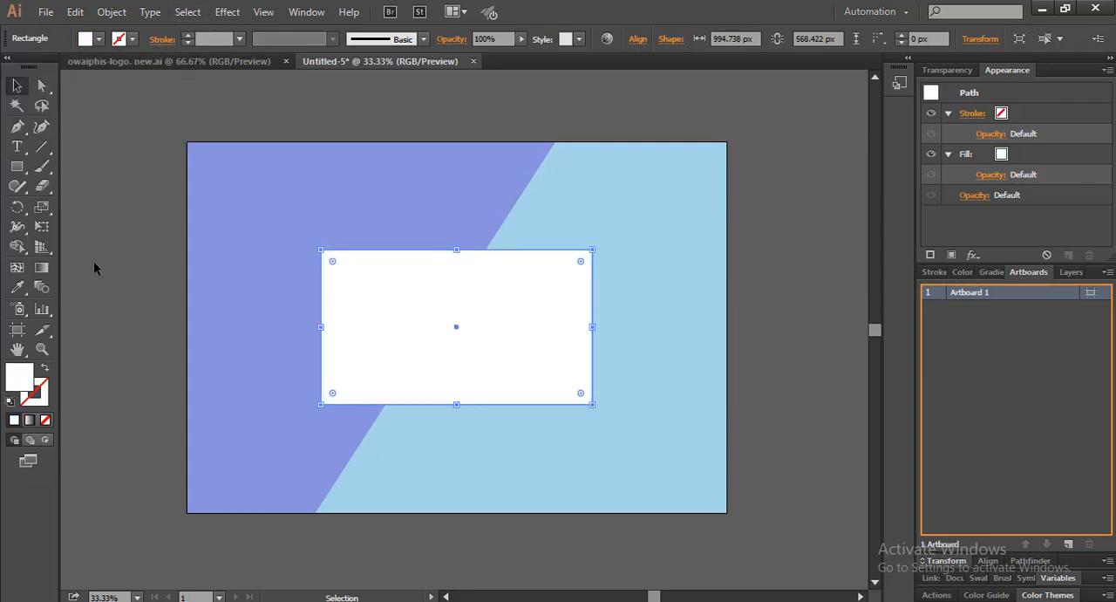
pyautogui.click(124, 246)
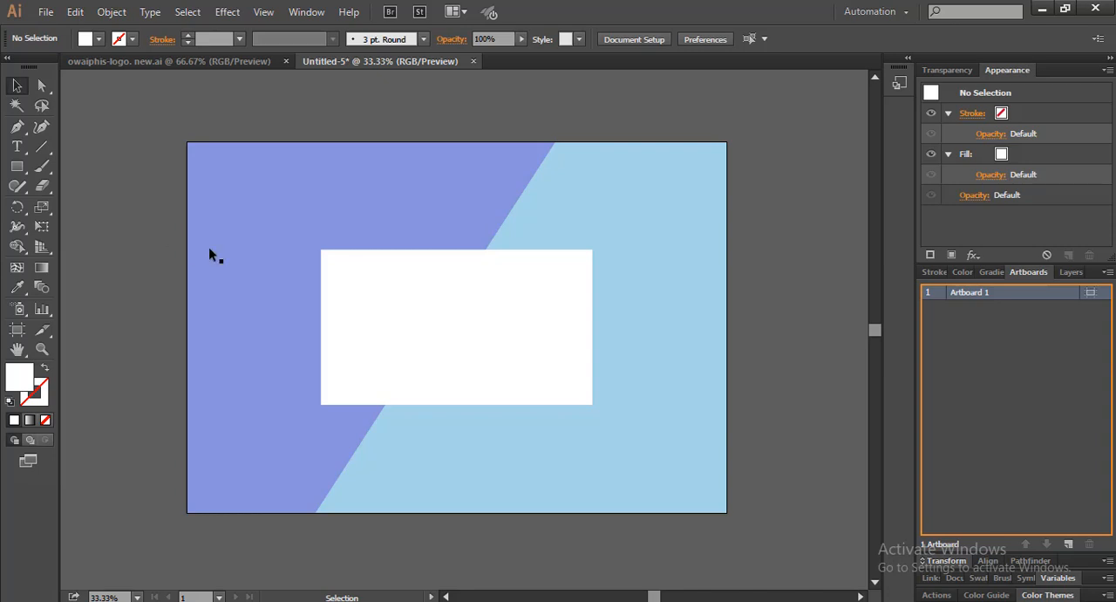
# Add the 72 pt text "Free Business Card Mockup" on two lines, breaking after "Business", across the artboard's left edge
pyautogui.click(351, 301)
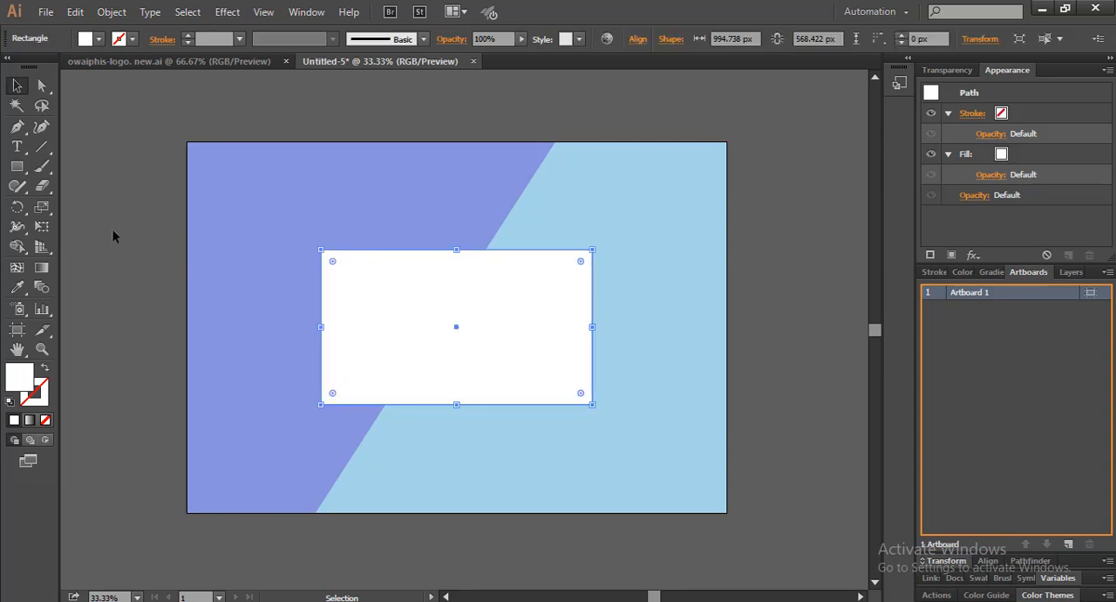
pyautogui.click(113, 231)
pyautogui.press('t')
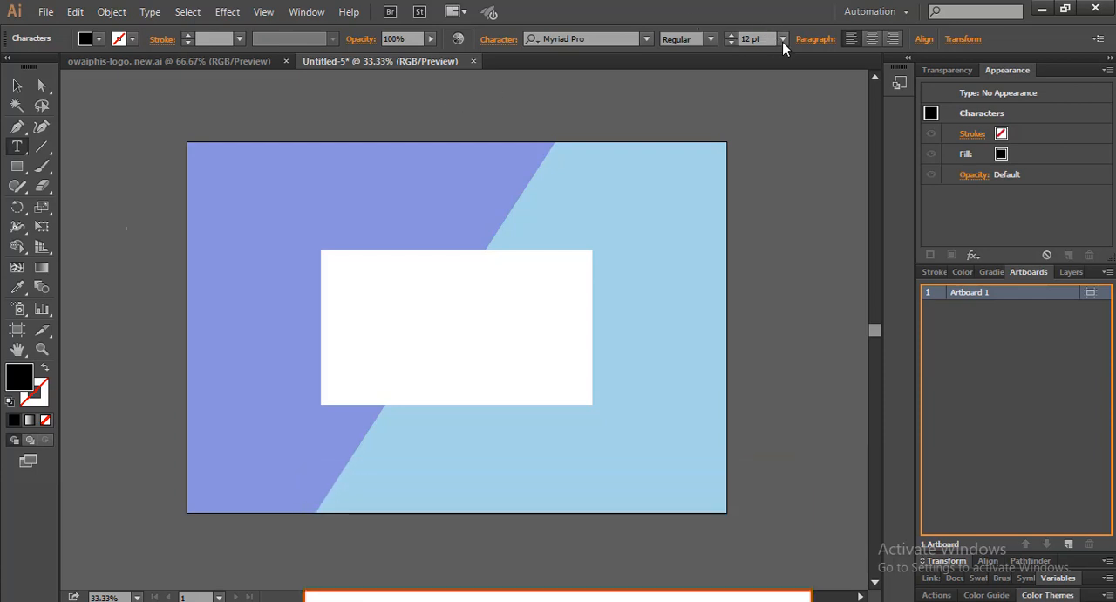
pyautogui.click(782, 39)
pyautogui.click(813, 330)
pyautogui.click(127, 232)
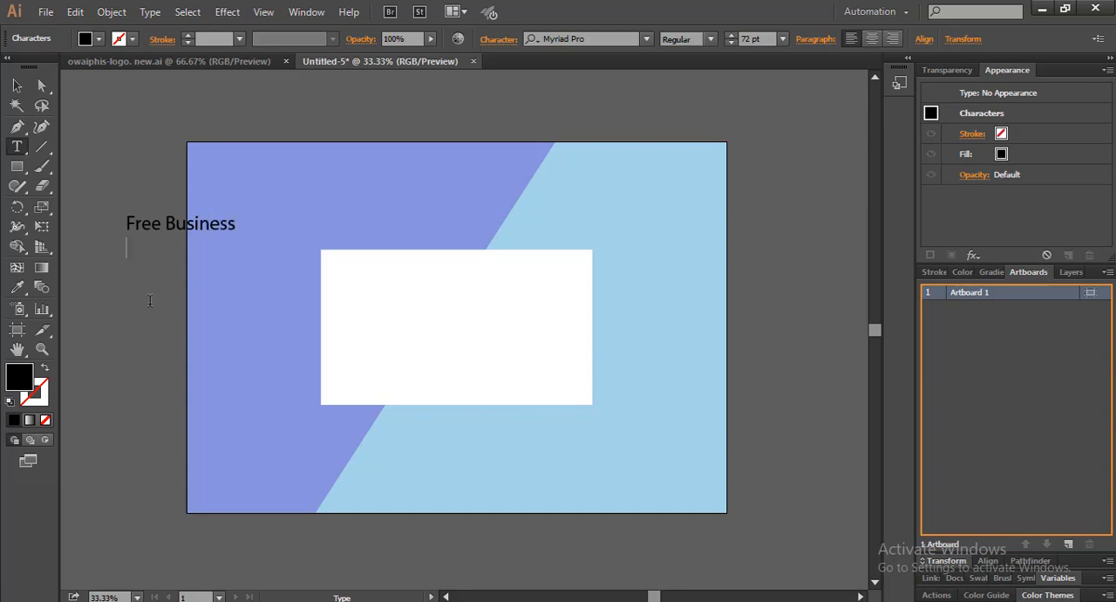
pyautogui.write('rd Mockup')
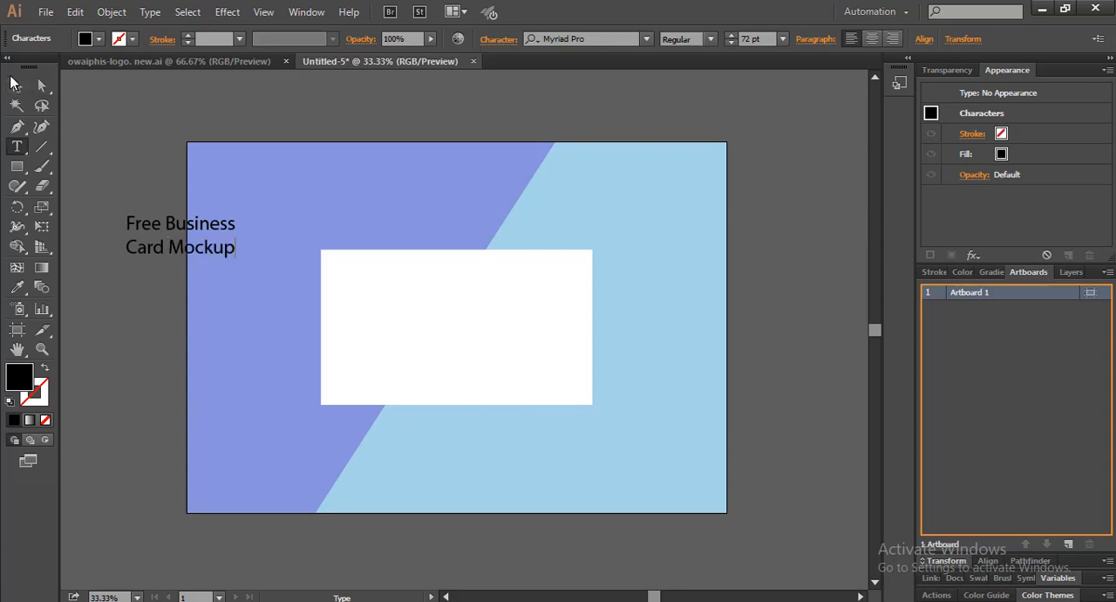
pyautogui.click(14, 85)
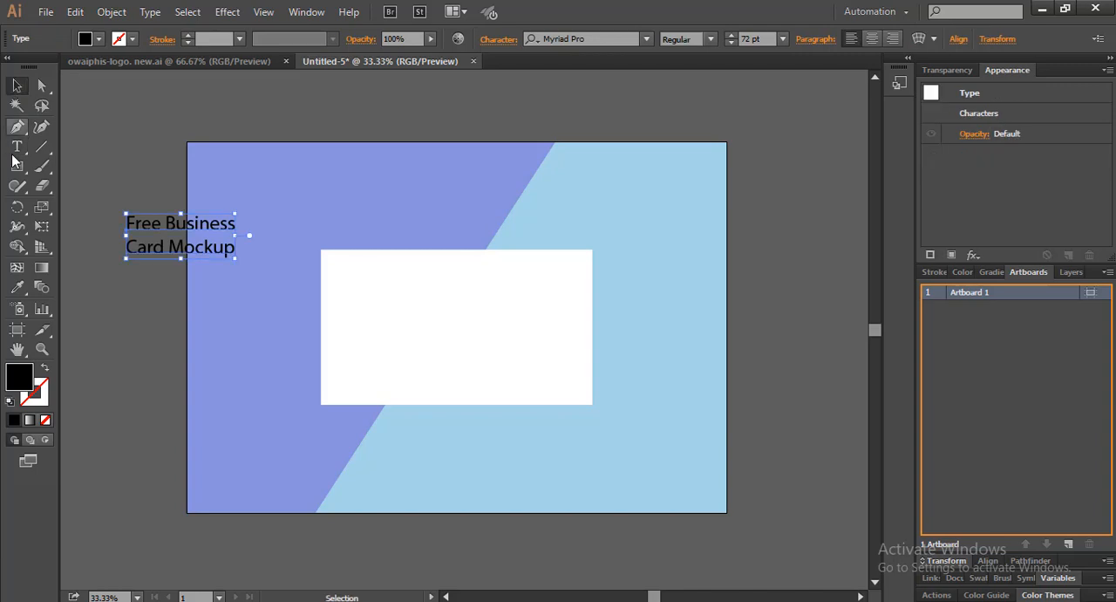
# Set the title's font to Microsoft New Tai Lue and move it into the white card's upper-left corner
pyautogui.click(647, 41)
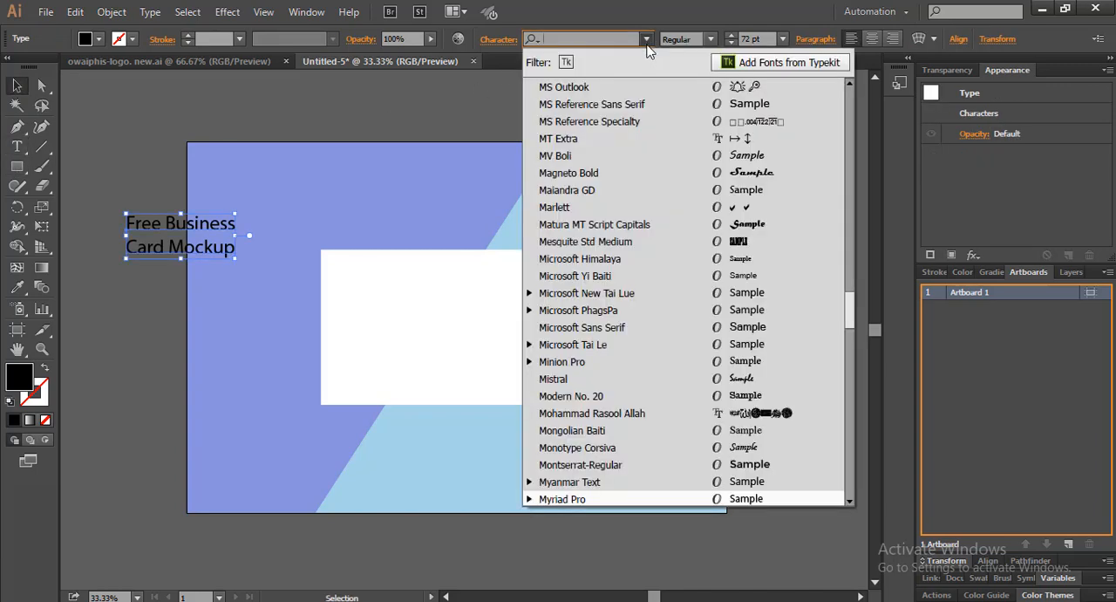
pyautogui.click(665, 298)
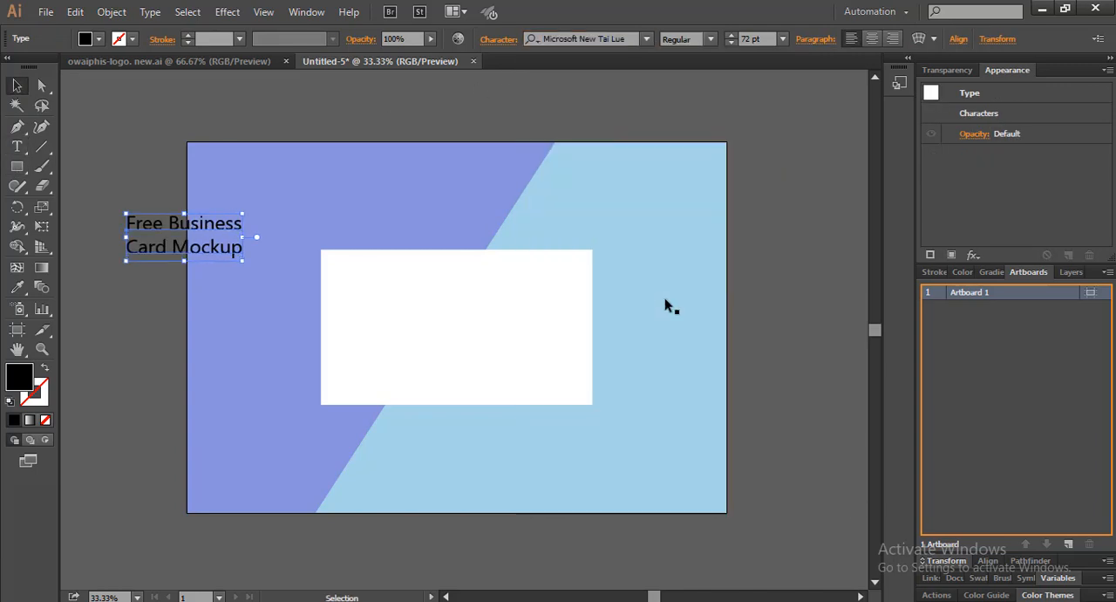
pyautogui.moveTo(155, 229); pyautogui.dragTo(361, 275)
pyautogui.click(773, 323)
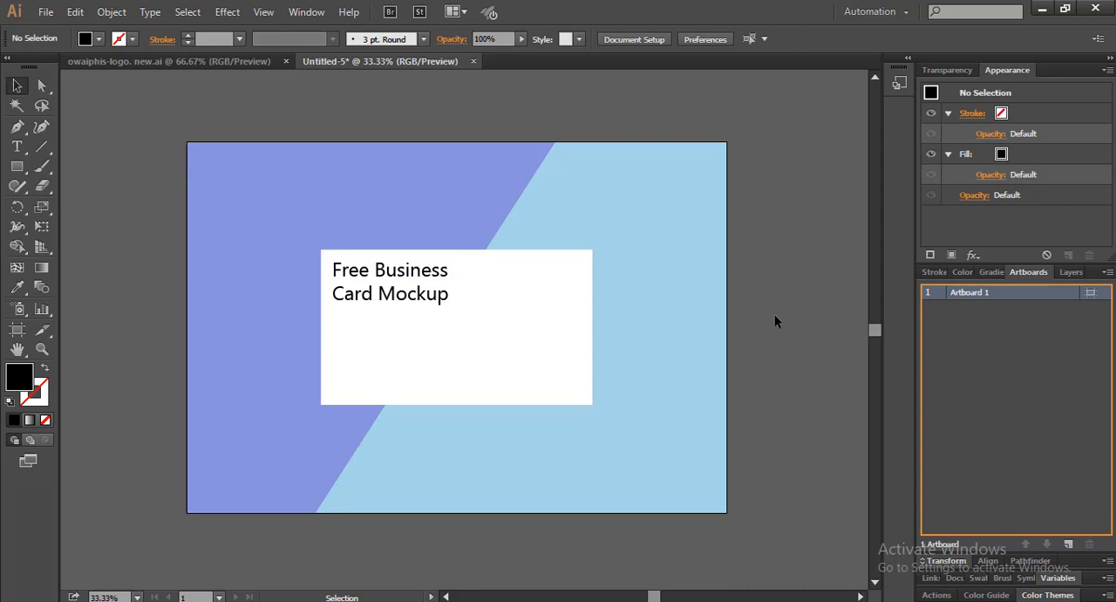
pyautogui.click(410, 298)
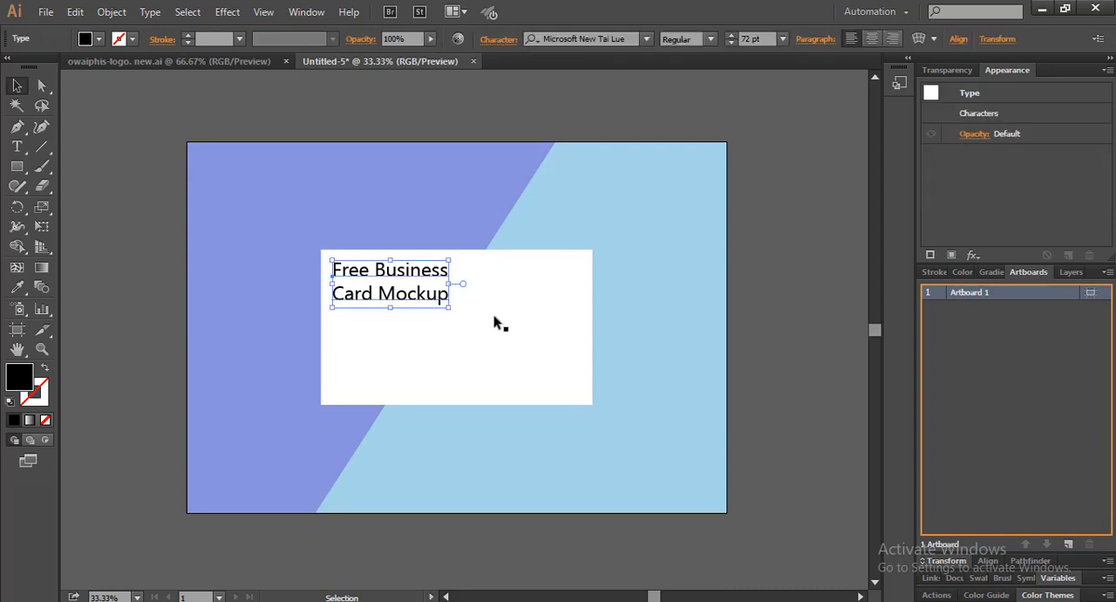
pyautogui.click(775, 324)
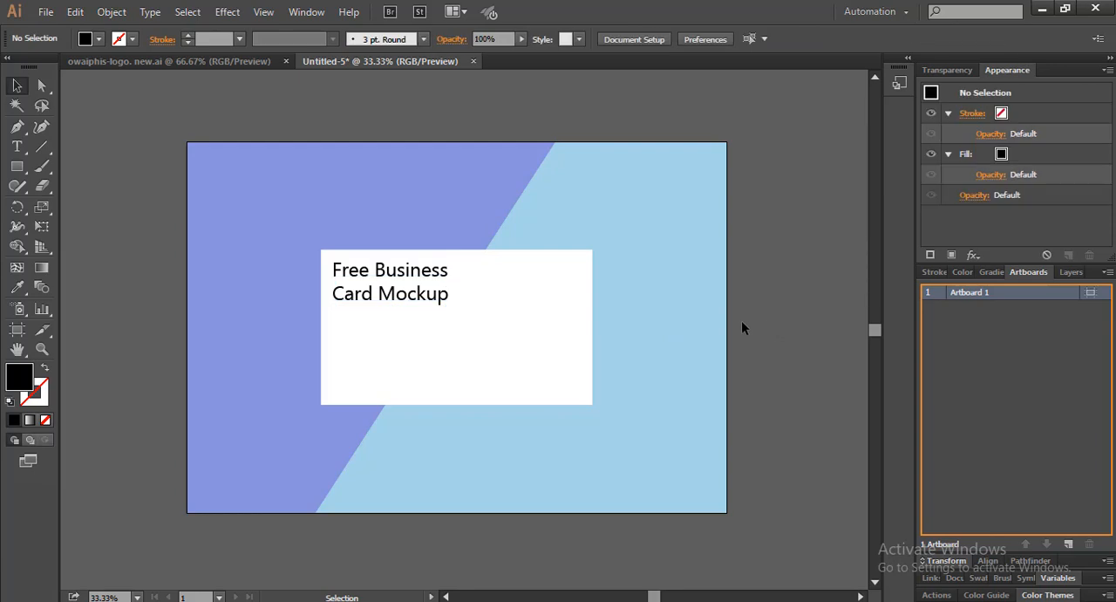
pyautogui.scroll(-2, 581, 326)
pyautogui.scroll(1, 491, 307)
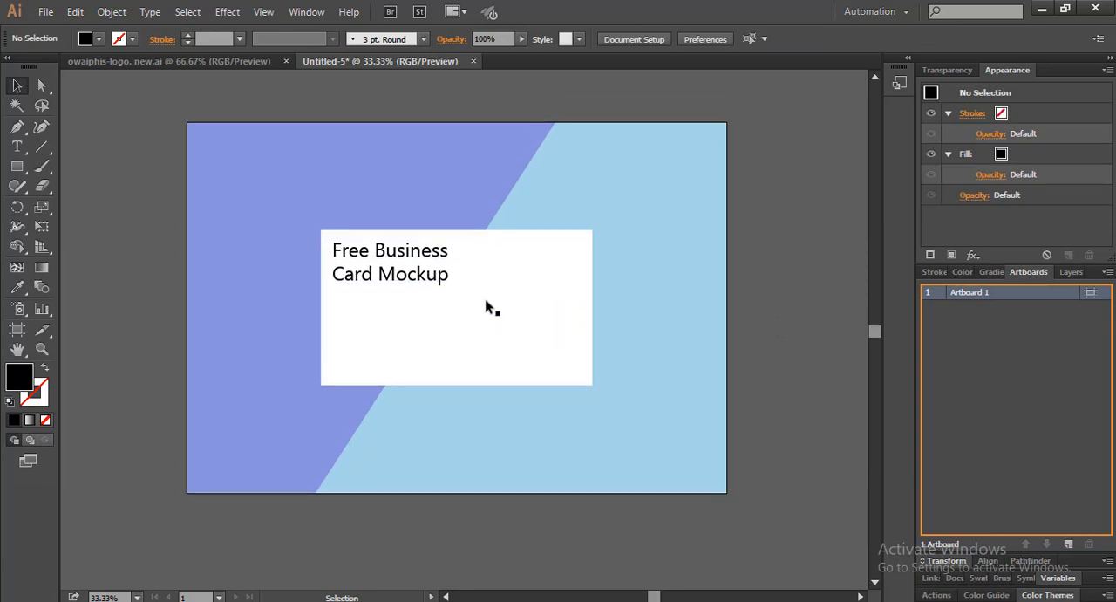
# Bring the logo from owaiphis-logo. new.ai into the mockup, scale it to about 107 × 107 px and place it near the card's lower-right corner
pyautogui.click(181, 62)
pyautogui.moveTo(344, 193); pyautogui.dragTo(552, 311)
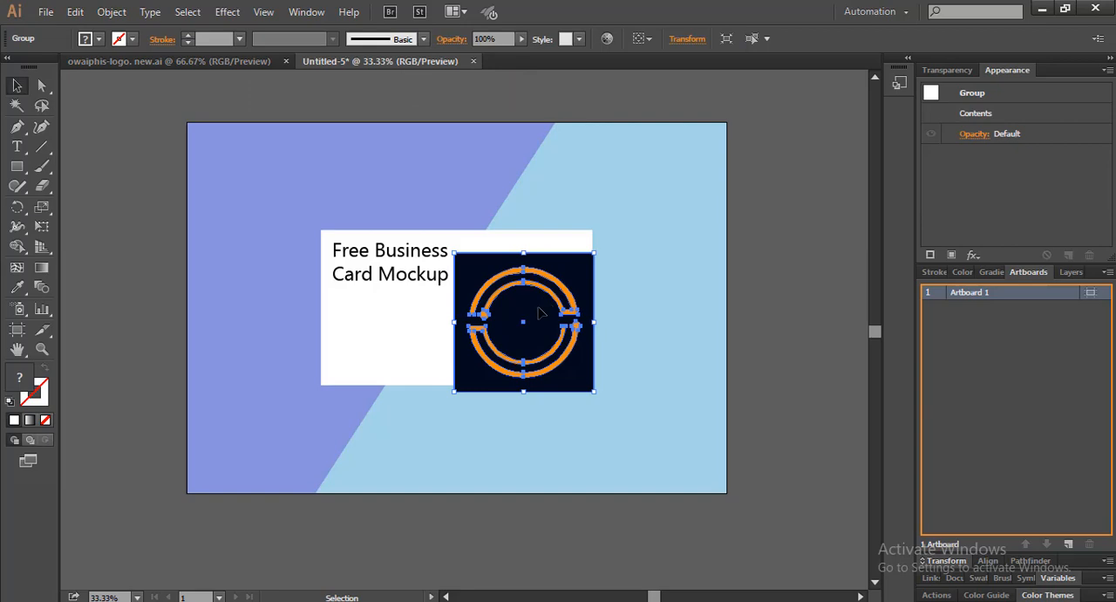
pyautogui.hotkey('ctrl', '1')
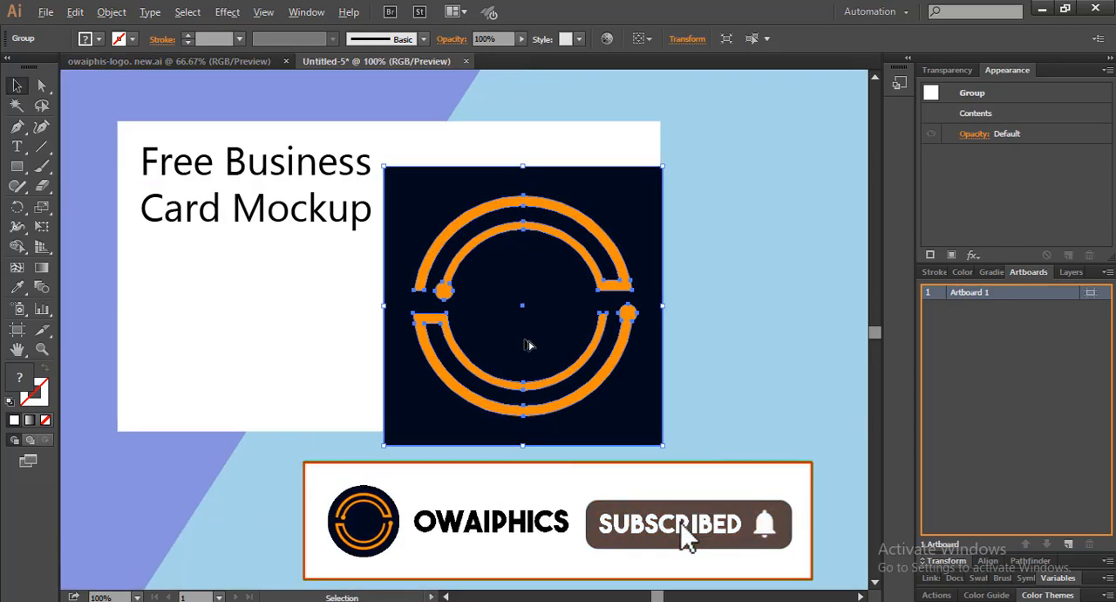
pyautogui.moveTo(530, 342); pyautogui.dragTo(452, 369)
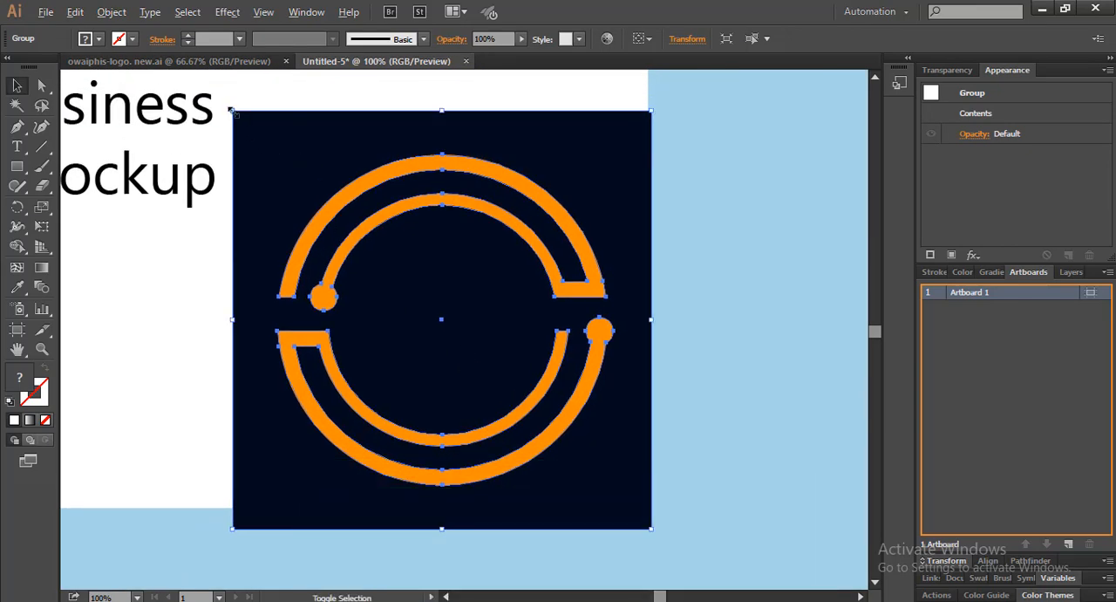
pyautogui.moveTo(230, 110); pyautogui.dragTo(398, 277)
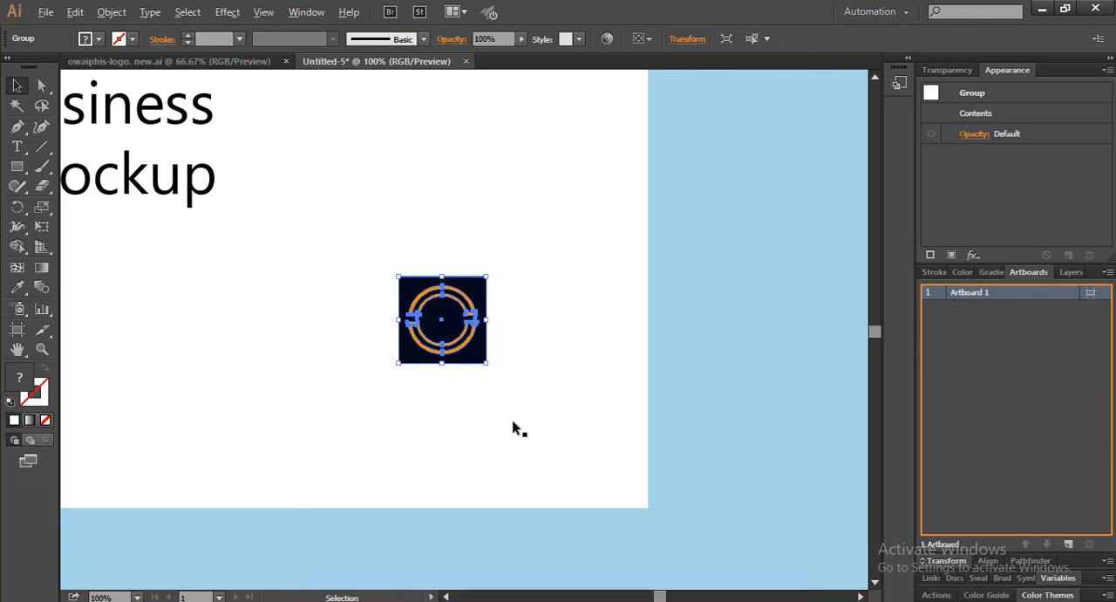
pyautogui.scroll(1, 513, 422)
pyautogui.moveTo(505, 408); pyautogui.dragTo(464, 359)
pyautogui.moveTo(385, 225); pyautogui.dragTo(526, 382)
pyautogui.scroll(-2, 526, 383)
pyautogui.moveTo(455, 356); pyautogui.dragTo(537, 382)
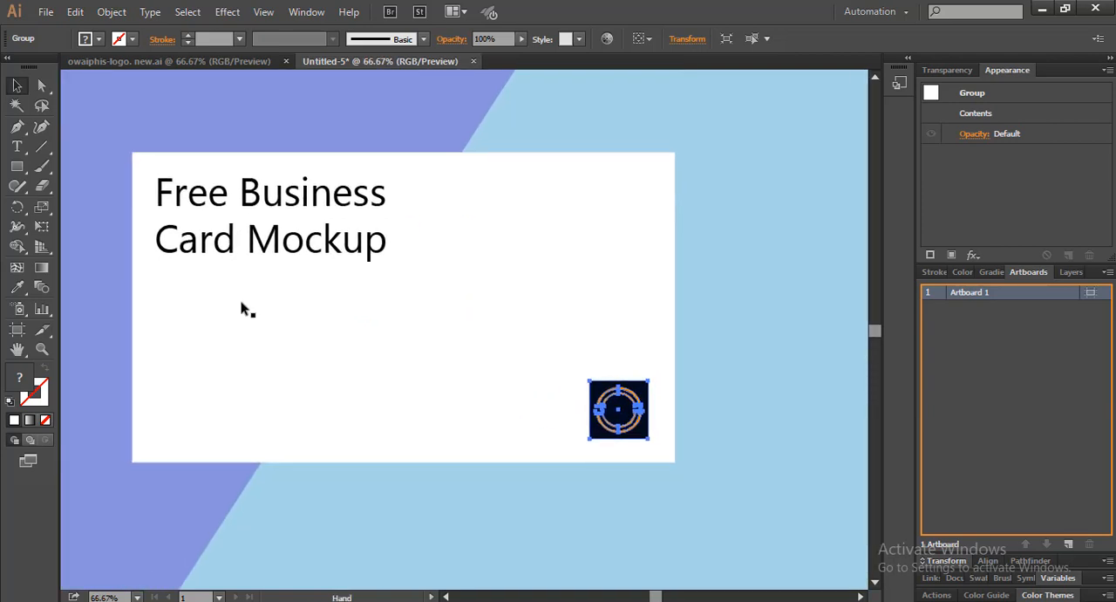
# Draw a black spacer rectangle about 46 × 127 px and place it beside the logo, against the card's right edge
pyautogui.click(89, 209)
pyautogui.click(17, 166)
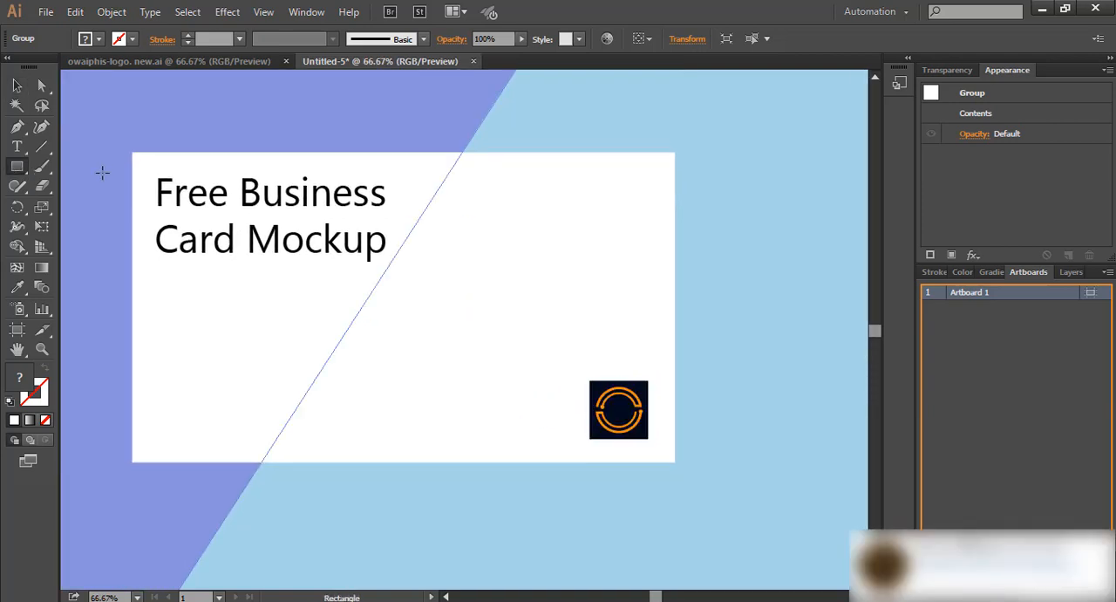
pyautogui.moveTo(132, 174); pyautogui.dragTo(668, 419)
pyautogui.click(21, 86)
pyautogui.scroll(3, 665, 419)
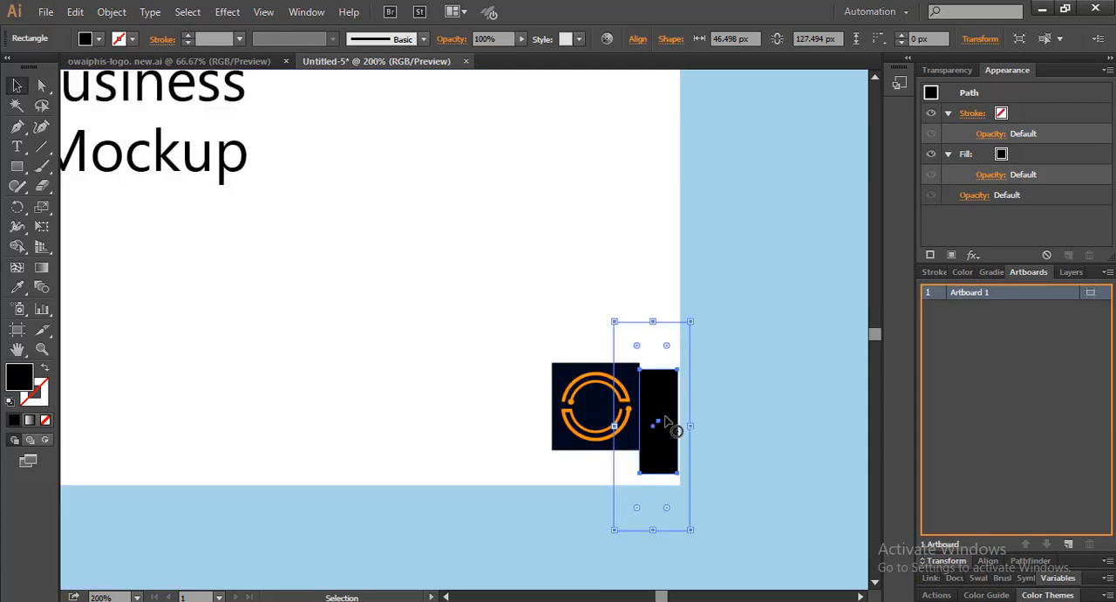
pyautogui.moveTo(562, 381); pyautogui.dragTo(564, 381)
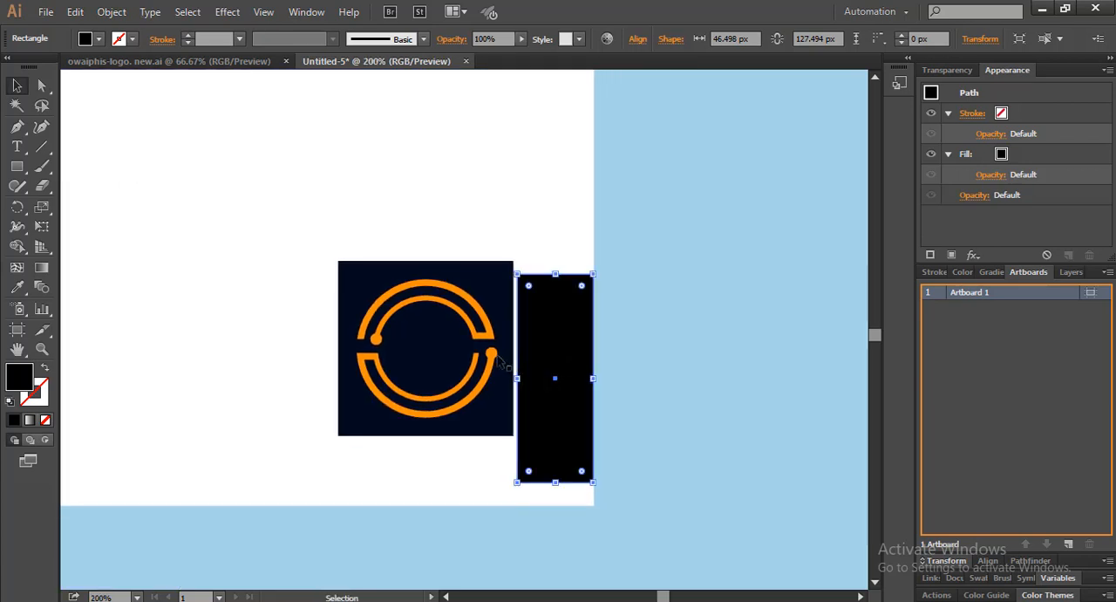
# Nudge the logo right until its edge meets the spacer rectangle
pyautogui.click(425, 287)
pyautogui.press('Right')
pyautogui.press('Right')
pyautogui.press('Right')
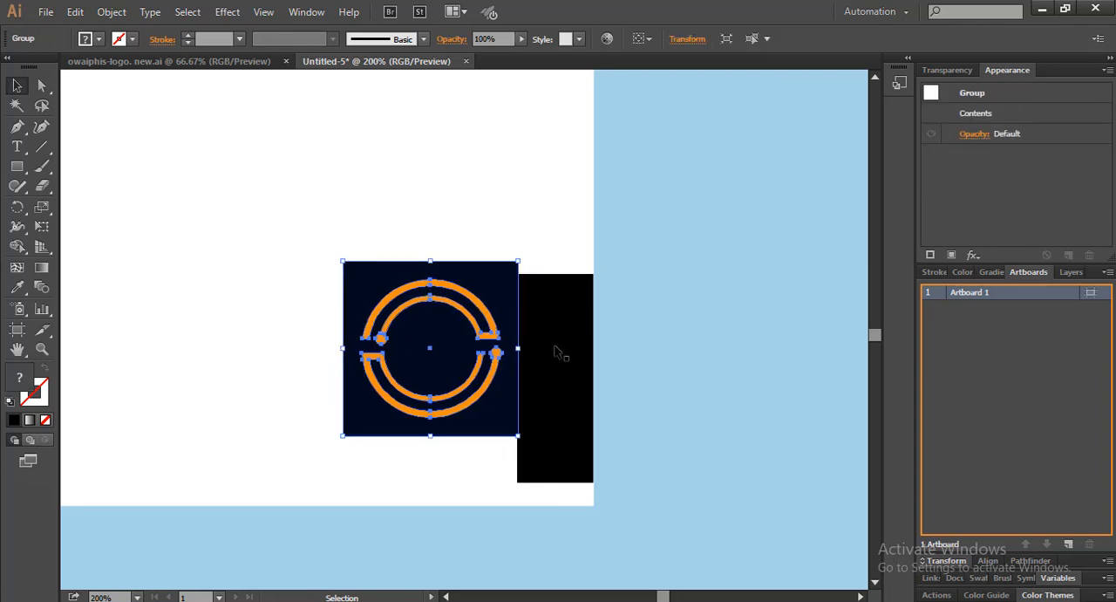
# Rotate the spacer rectangle 90 degrees and place it beneath the logo on the card's bottom edge
pyautogui.click(580, 307)
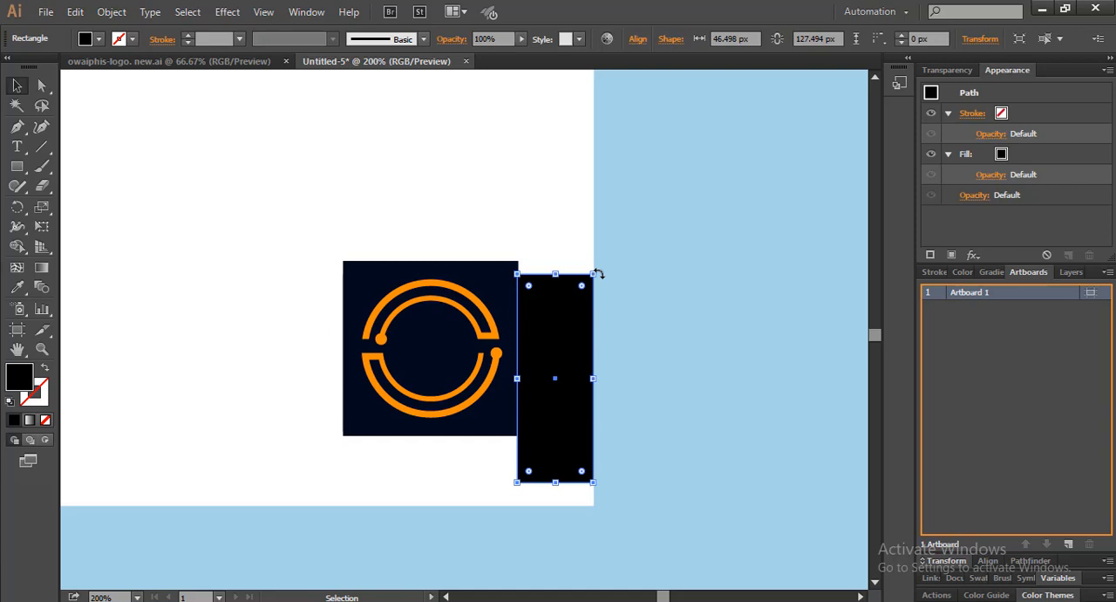
pyautogui.moveTo(619, 279); pyautogui.dragTo(475, 318)
pyautogui.moveTo(567, 392); pyautogui.dragTo(458, 480)
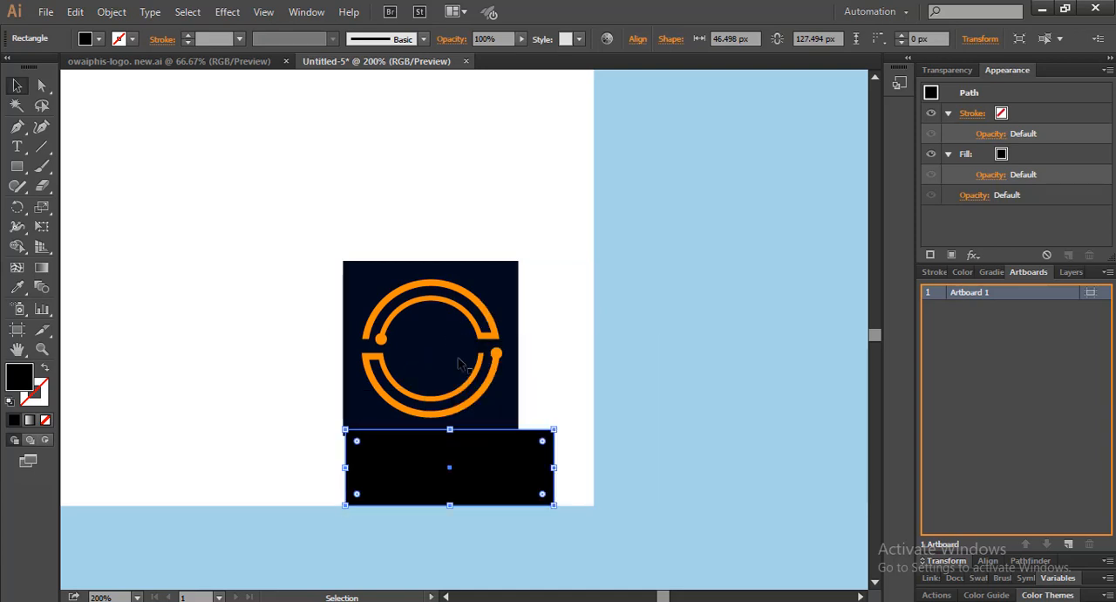
# Nudge the logo up until its lower edge meets the spacer, and delete the spacer rectangle
pyautogui.click(460, 364)
pyautogui.press('Up')
pyautogui.press('Up')
pyautogui.press('Up')
pyautogui.press('Up')
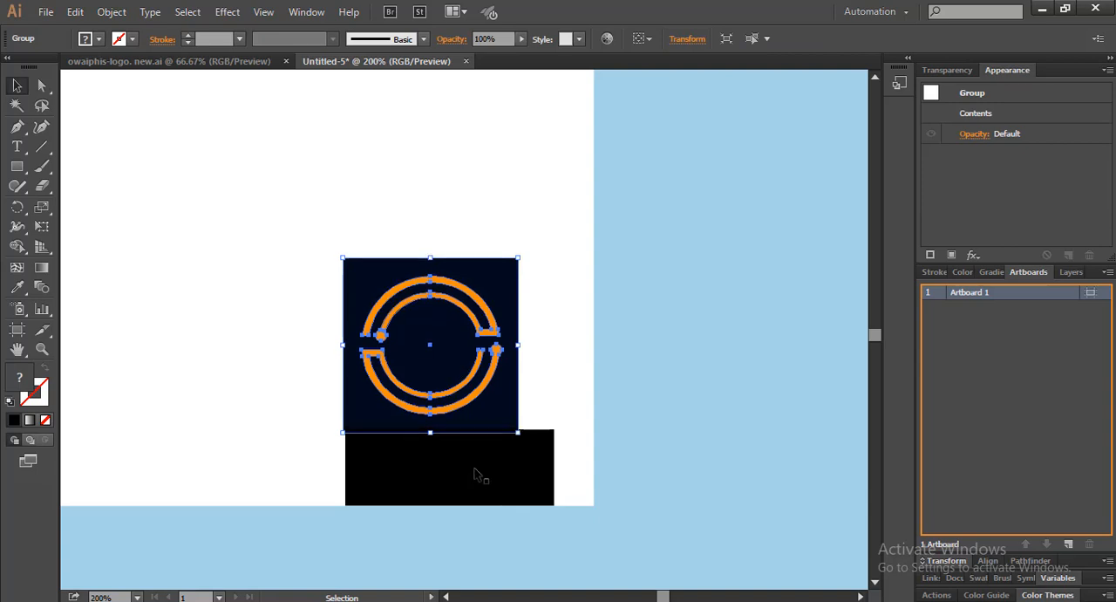
pyautogui.click(474, 468)
pyautogui.press('Delete')
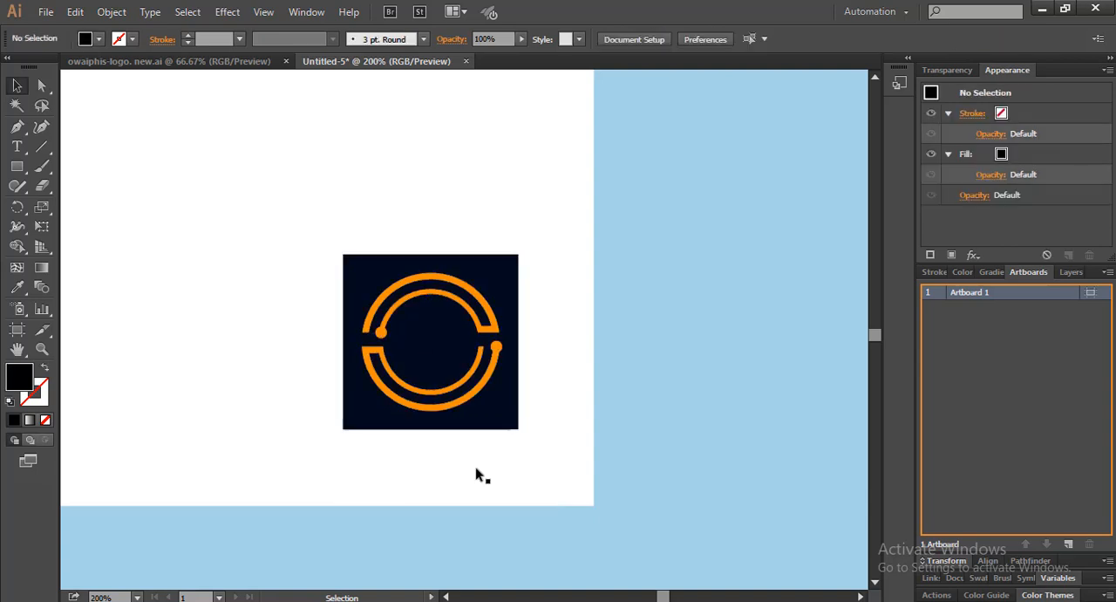
# Ungroup the logo so its square and rings can be selected separately
pyautogui.scroll(-1, 471, 393)
pyautogui.scroll(-1, 472, 394)
pyautogui.moveTo(472, 393); pyautogui.dragTo(504, 298)
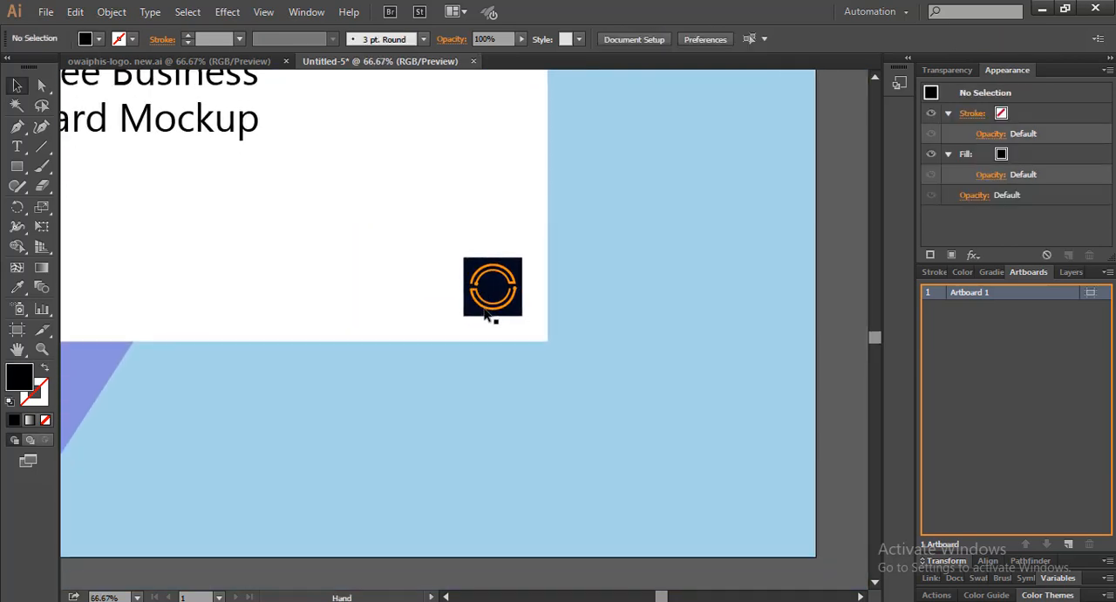
pyautogui.rightClick(494, 293)
pyautogui.click(540, 387)
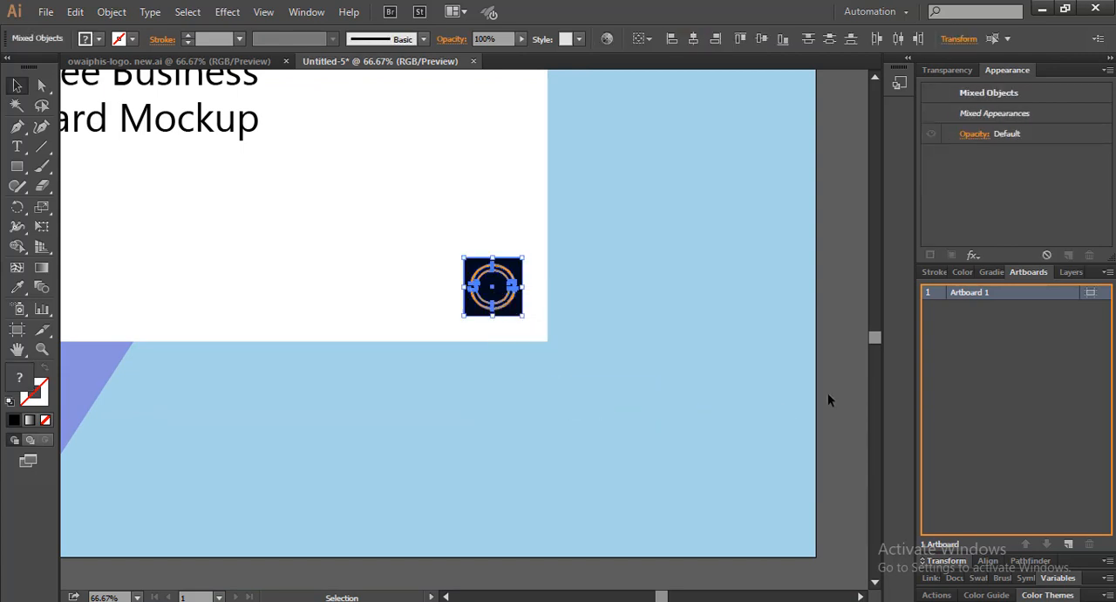
pyautogui.click(579, 312)
pyautogui.scroll(1, 480, 318)
pyautogui.moveTo(504, 319); pyautogui.dragTo(563, 319)
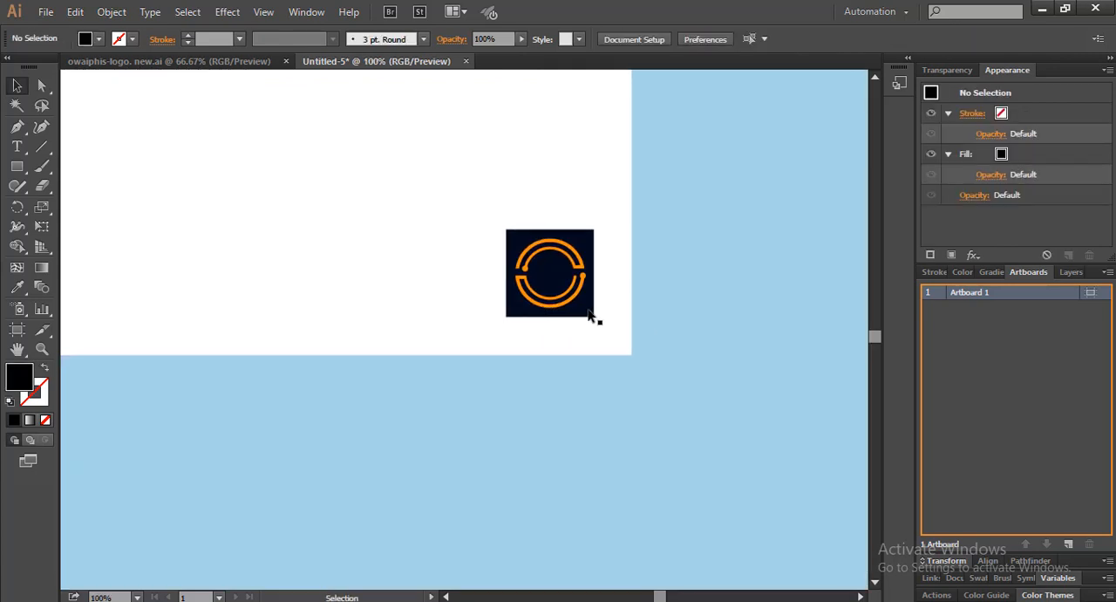
# Recolour the logo's dark square with the purple sampled from the background
pyautogui.click(578, 309)
pyautogui.scroll(-2, 573, 307)
pyautogui.moveTo(469, 350); pyautogui.dragTo(543, 353)
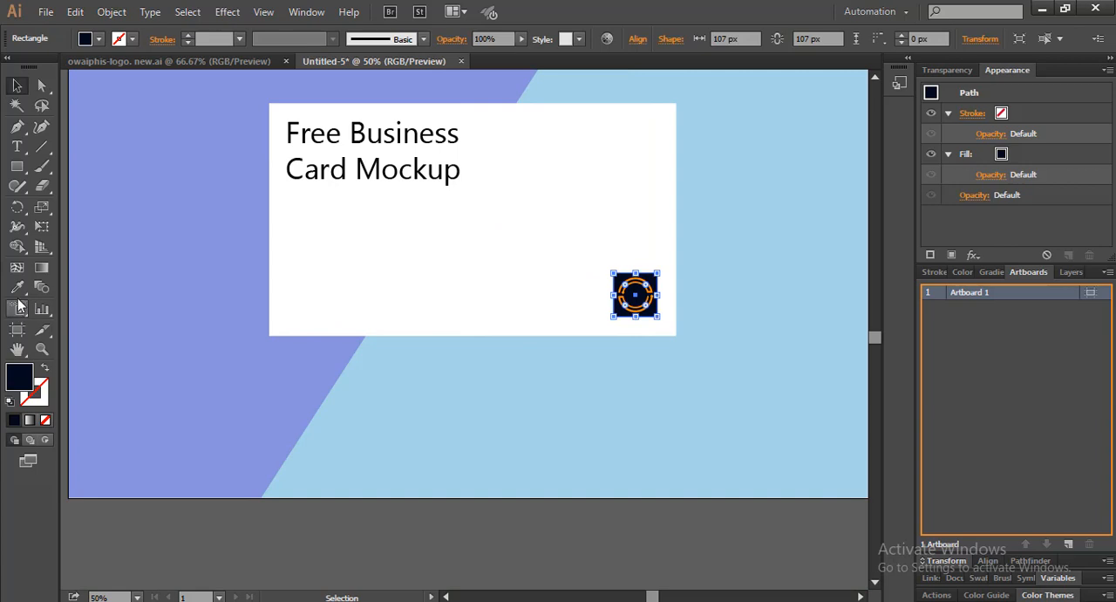
pyautogui.click(17, 287)
pyautogui.click(262, 331)
pyautogui.press('v')
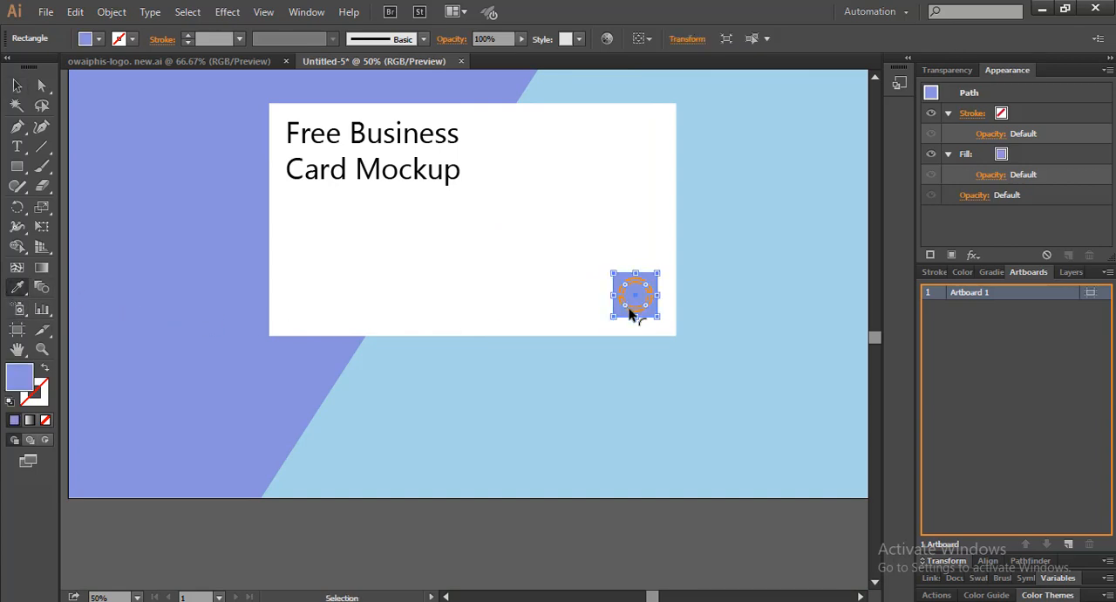
# Recolour the logo's orange rings with the light blue sampled from the background
pyautogui.click(636, 315)
pyautogui.press('i')
pyautogui.click(658, 347)
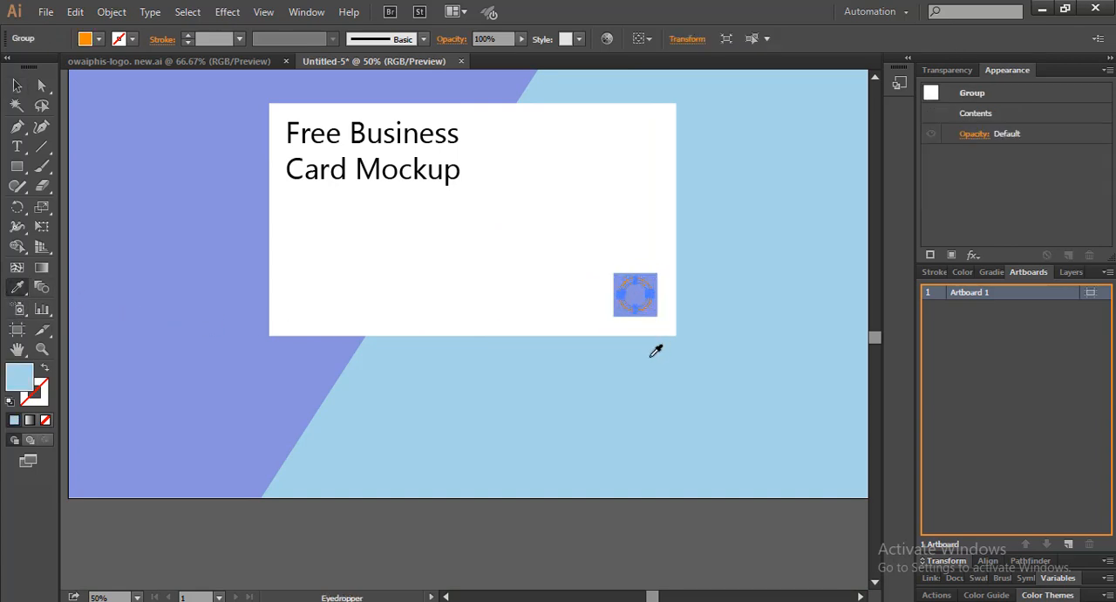
pyautogui.click(17, 84)
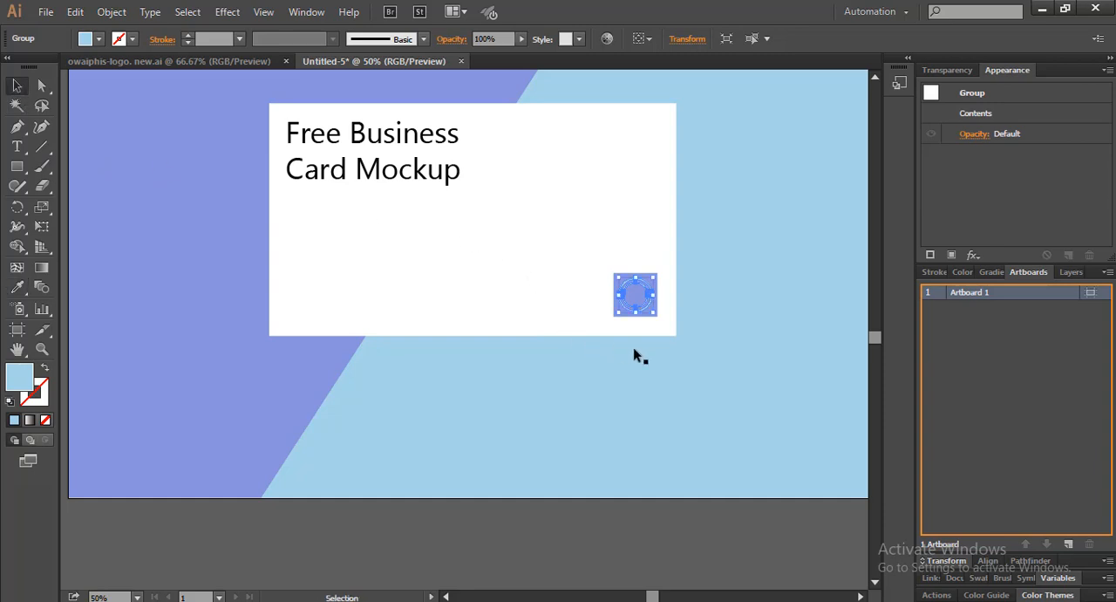
# Round all corners of the logo's purple square to a 53.5 px radius, turning it into a circle
pyautogui.scroll(2, 688, 339)
pyautogui.press('space')
pyautogui.moveTo(588, 244); pyautogui.dragTo(440, 286)
pyautogui.click(391, 252)
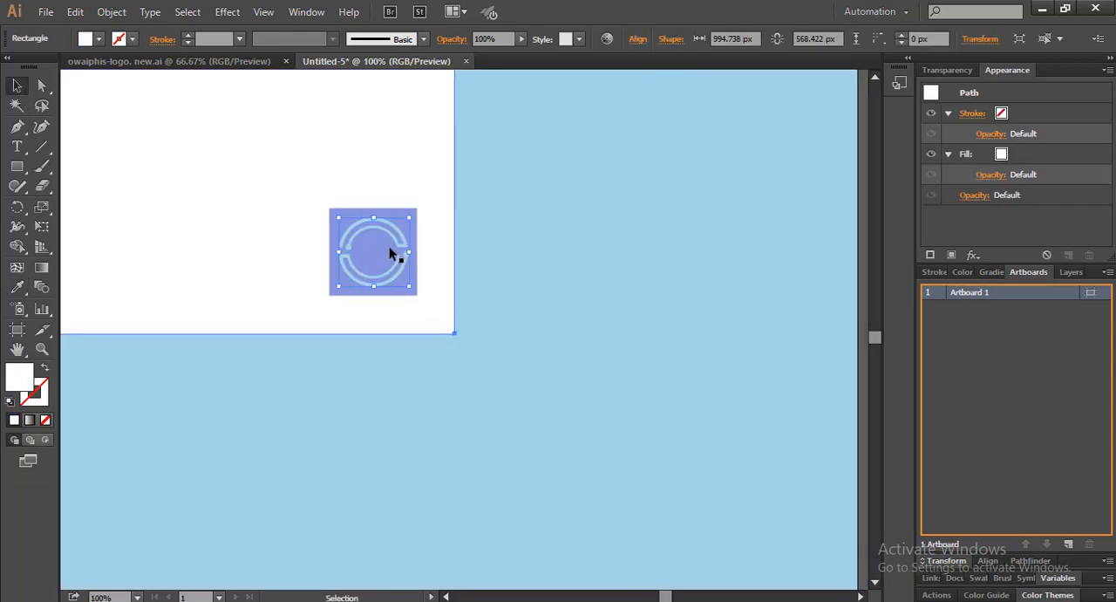
pyautogui.scroll(3, 391, 252)
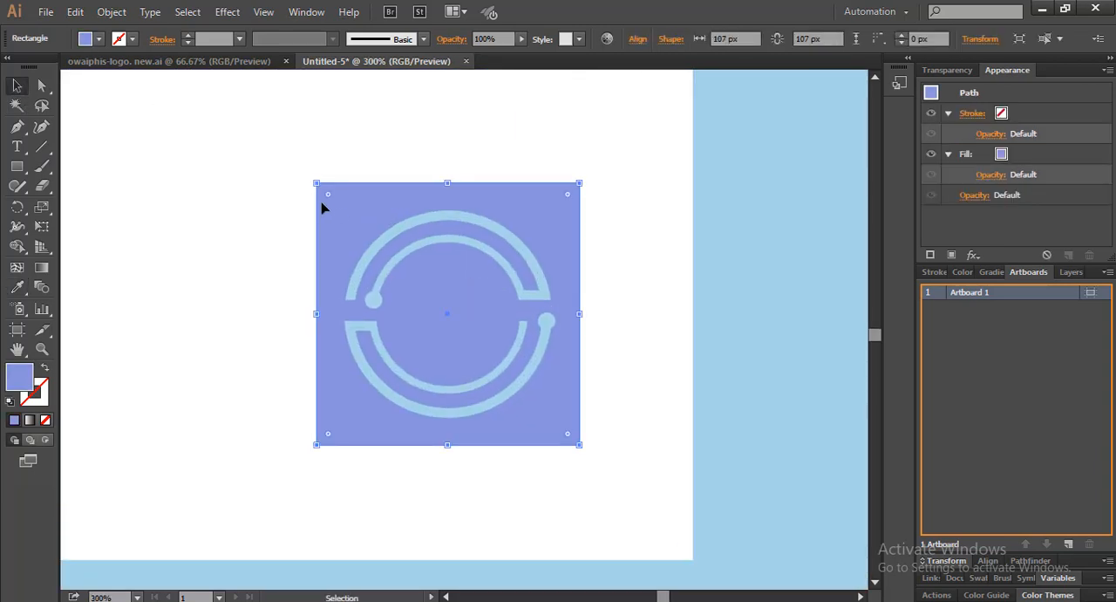
pyautogui.moveTo(328, 194); pyautogui.dragTo(465, 332)
pyautogui.scroll(-3, 464, 332)
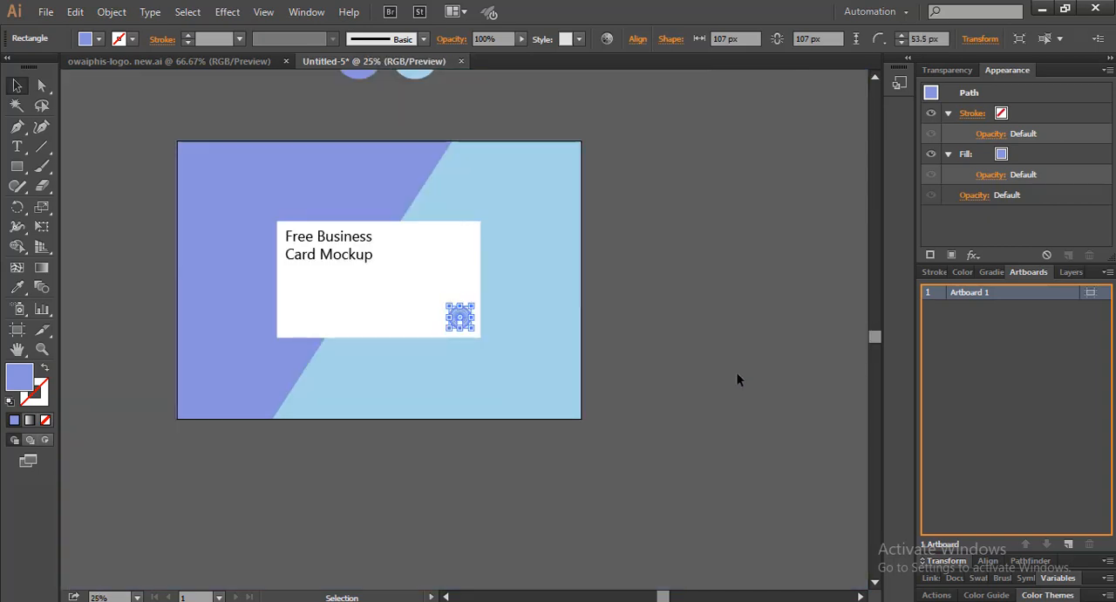
# Select the purple circle together with the light blue rings and group them as one logo
pyautogui.click(736, 373)
pyautogui.scroll(6, 462, 319)
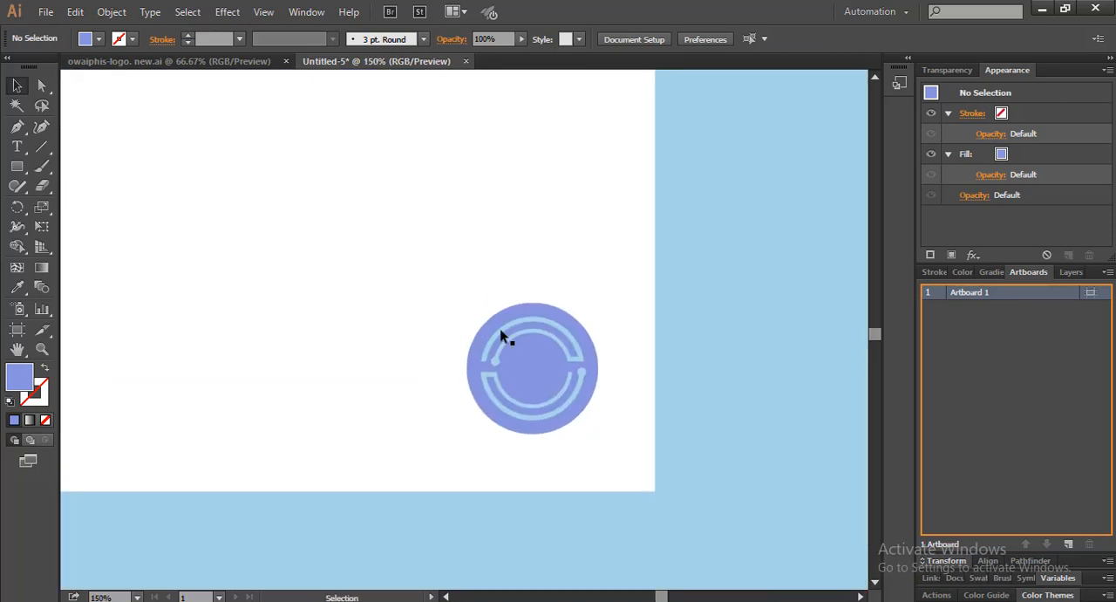
pyautogui.click(528, 363)
pyautogui.press('a')
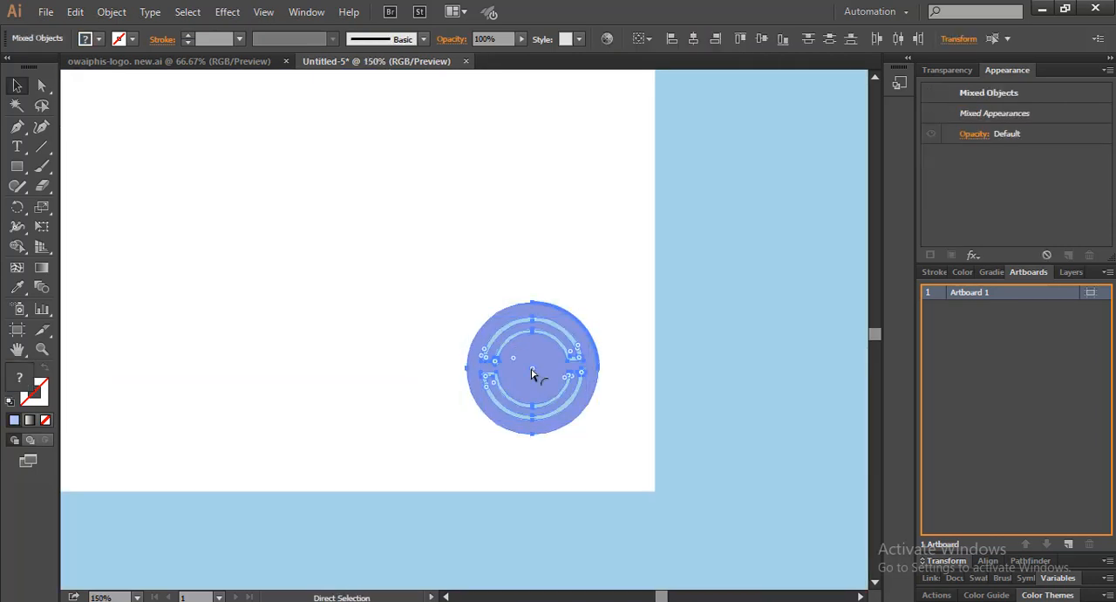
pyautogui.press('v')
pyautogui.hotkey('ctrl', '-')
pyautogui.hotkey('ctrl', '-')
pyautogui.hotkey('ctrl', '-')
pyautogui.moveTo(403, 326); pyautogui.dragTo(589, 341)
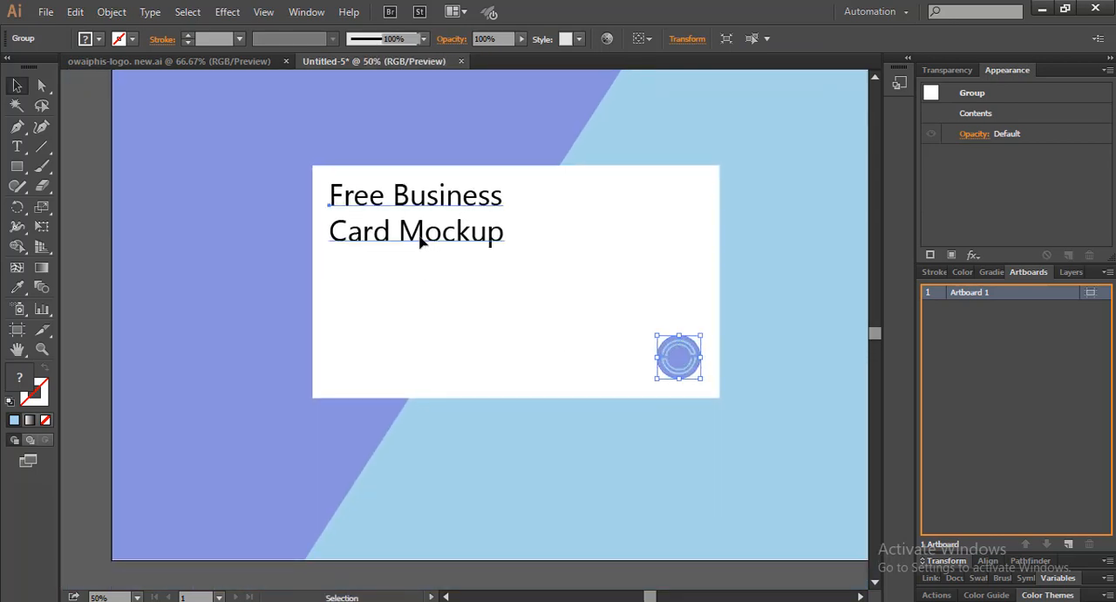
# Recolour the words "Business Card Mockup" in the card title with a medium grey swatch, leaving out "Free"
pyautogui.click(462, 238)
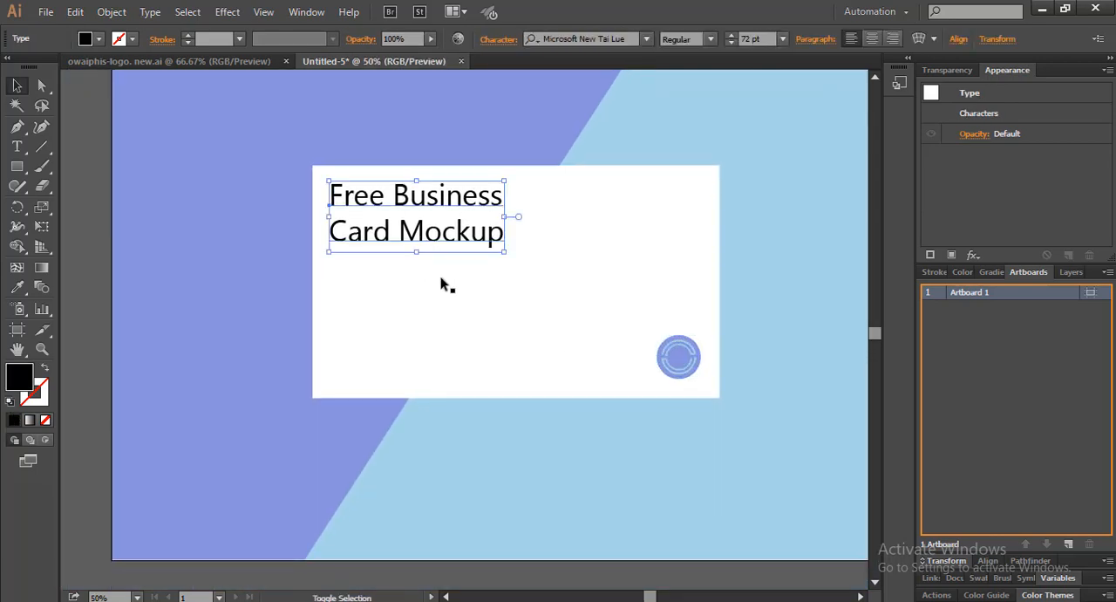
pyautogui.doubleClick(388, 200)
pyautogui.moveTo(393, 199); pyautogui.dragTo(523, 233)
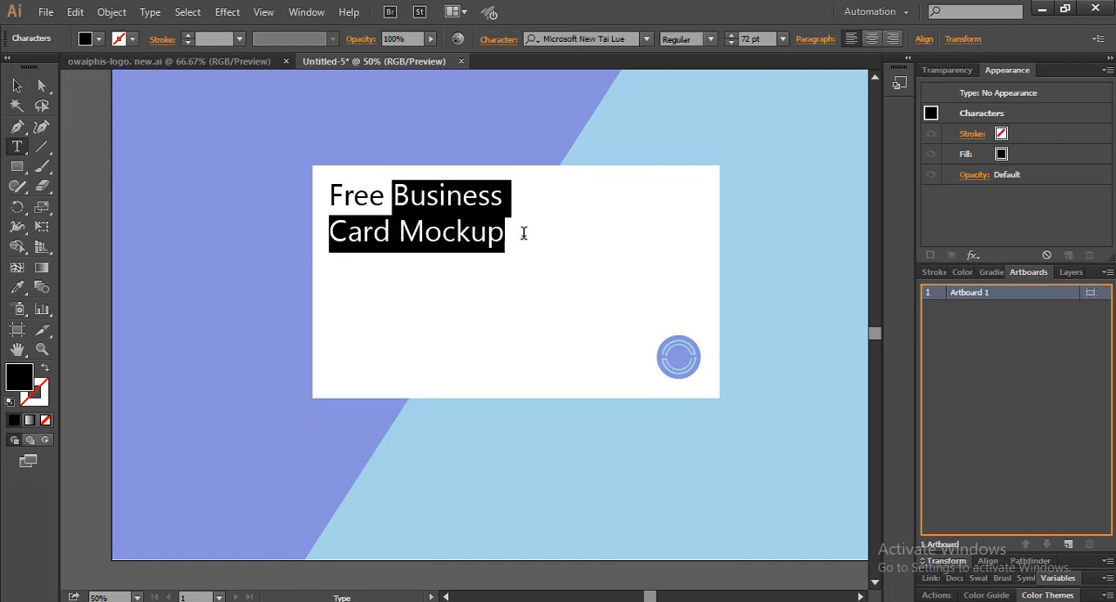
pyautogui.click(99, 39)
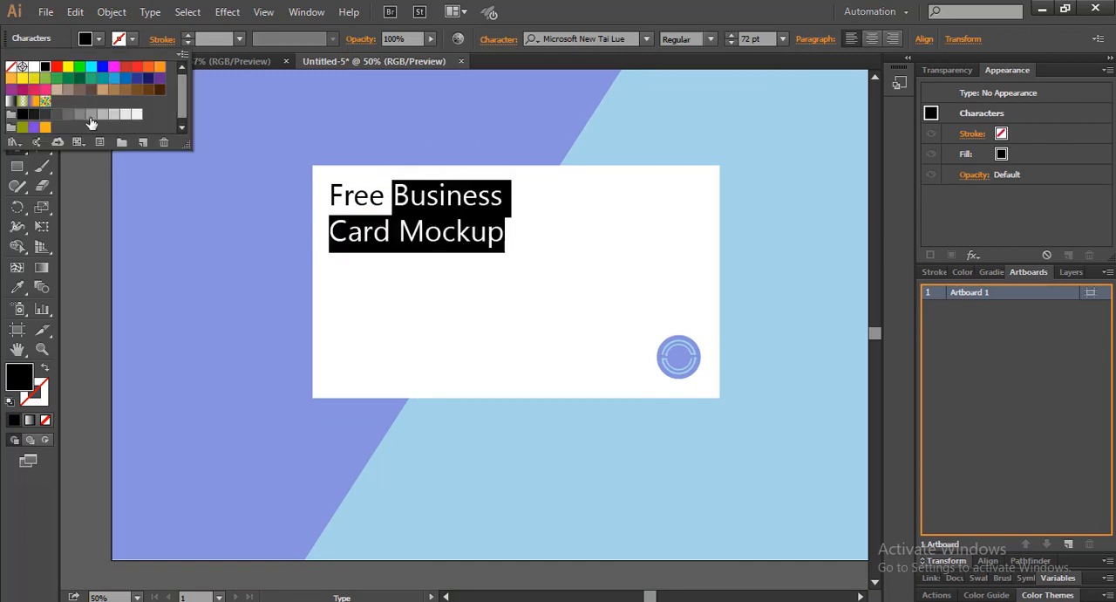
pyautogui.click(90, 115)
pyautogui.click(163, 221)
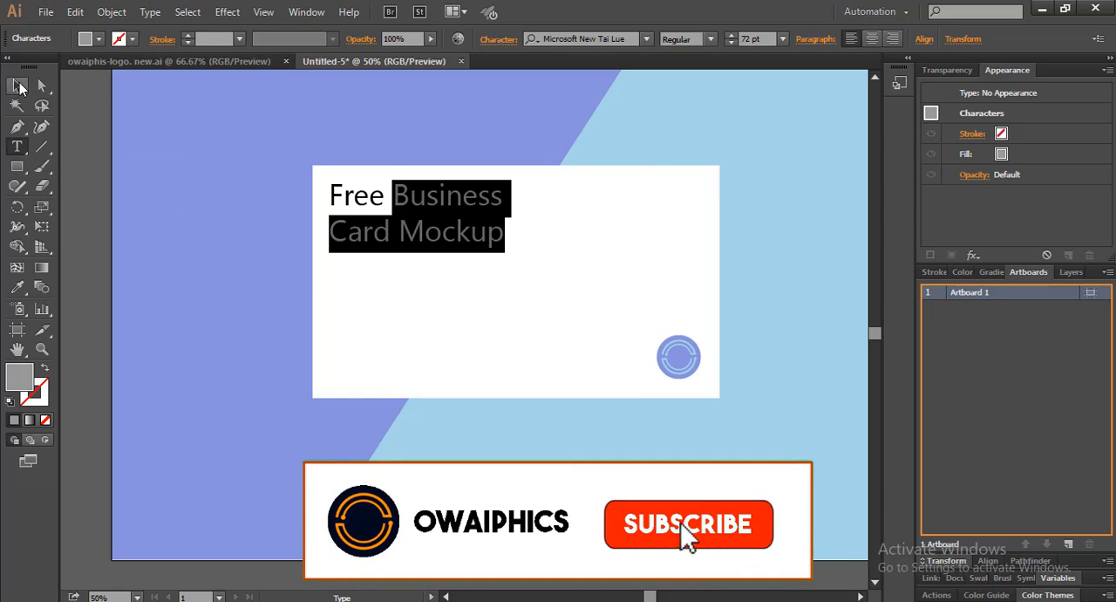
pyautogui.click(17, 86)
pyautogui.click(123, 156)
# Recolour the word "Free" in the card title with the light blue sampled from the background
pyautogui.doubleClick(381, 194)
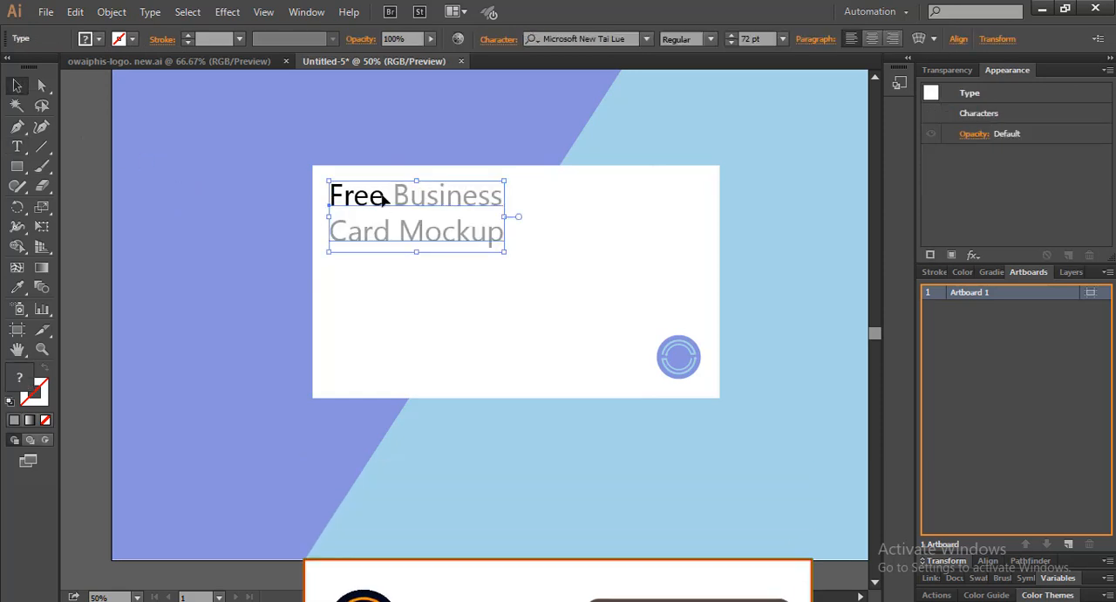
pyautogui.moveTo(384, 194); pyautogui.dragTo(323, 183)
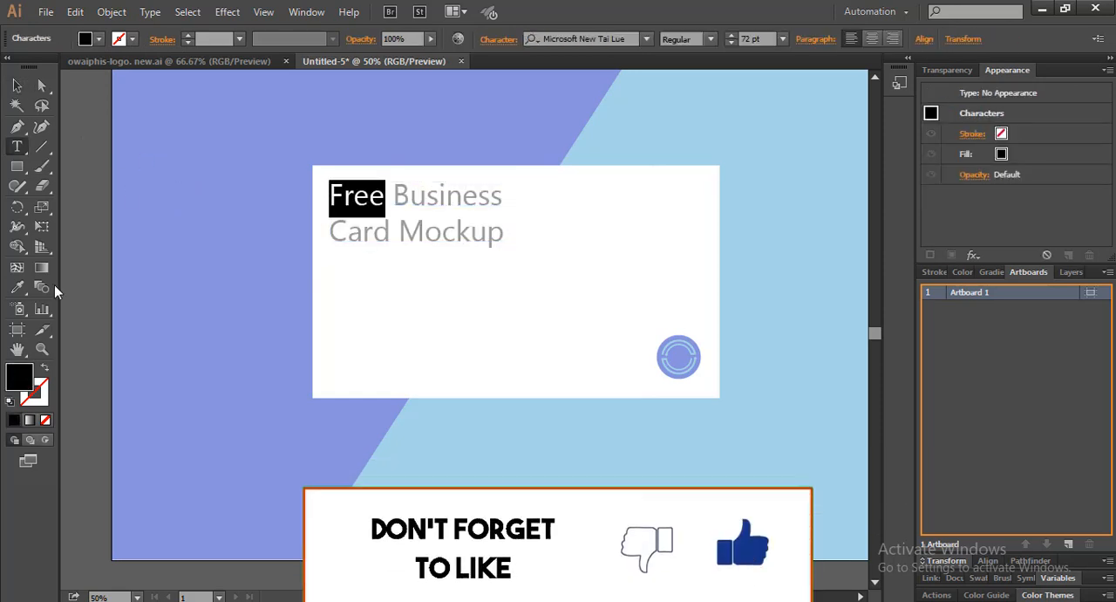
pyautogui.click(18, 291)
pyautogui.click(772, 212)
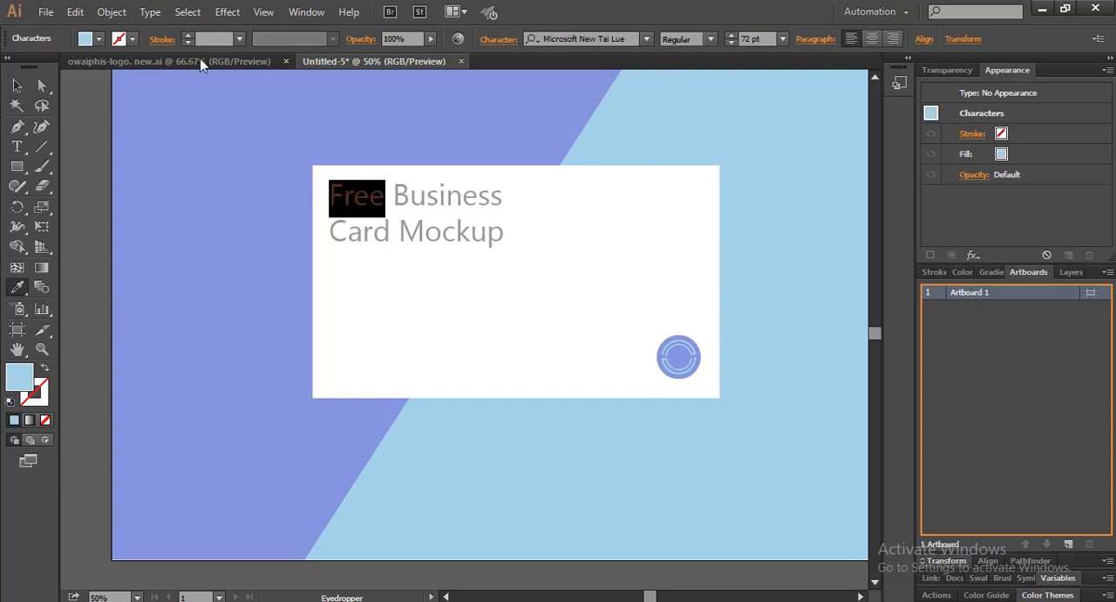
pyautogui.click(17, 85)
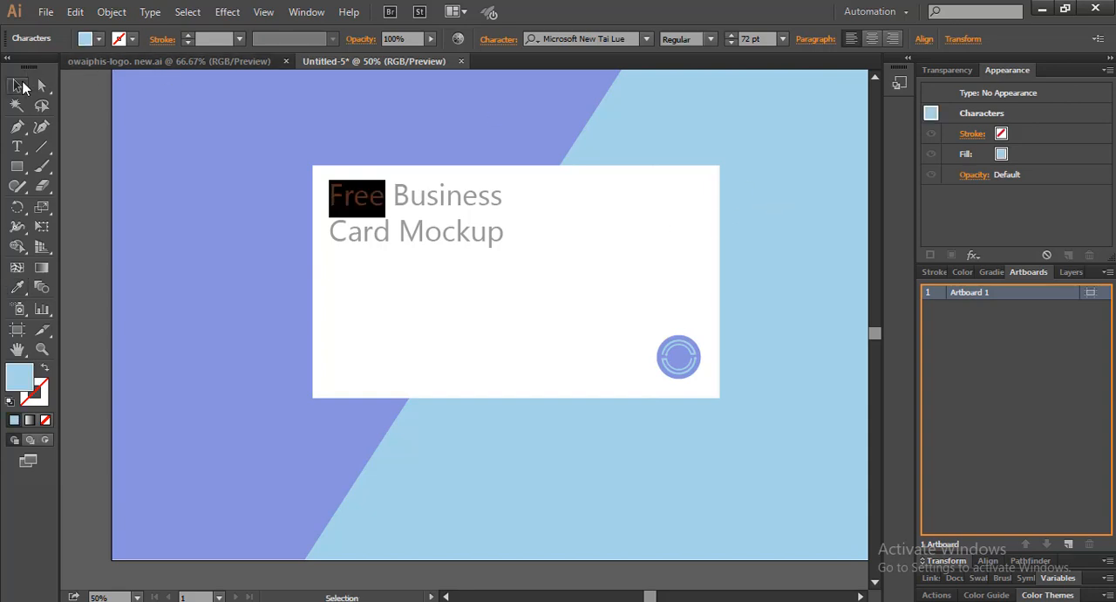
pyautogui.click(84, 156)
# Group the card title, the round logo and the white card rectangle into one object
pyautogui.click(460, 239)
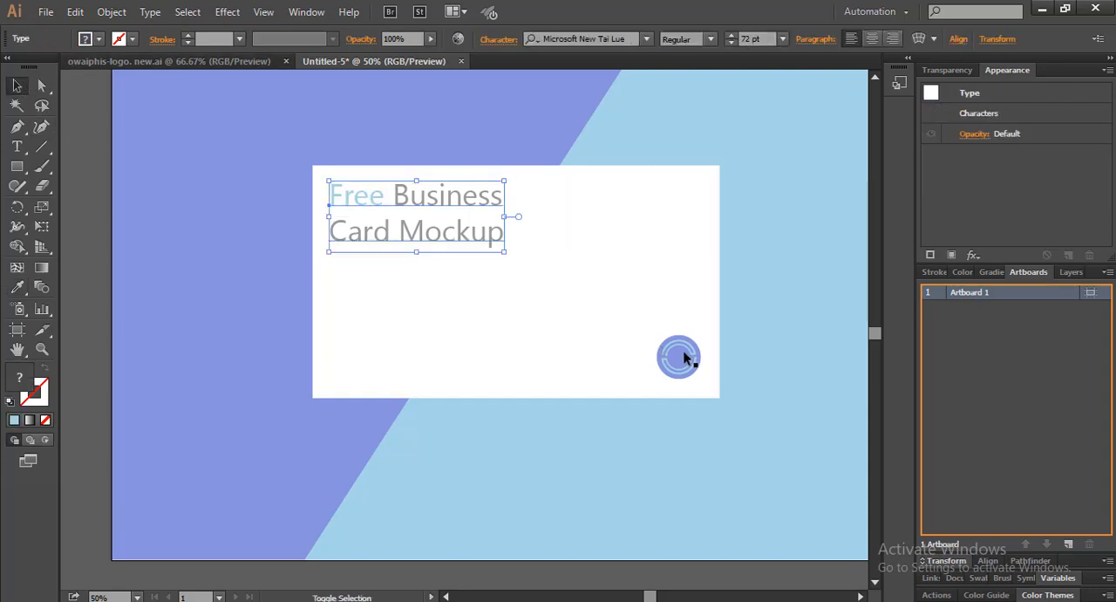
pyautogui.keyDown('shift'); pyautogui.click(684, 358); pyautogui.keyUp('shift')
pyautogui.keyDown('shift'); pyautogui.click(640, 280); pyautogui.keyUp('shift')
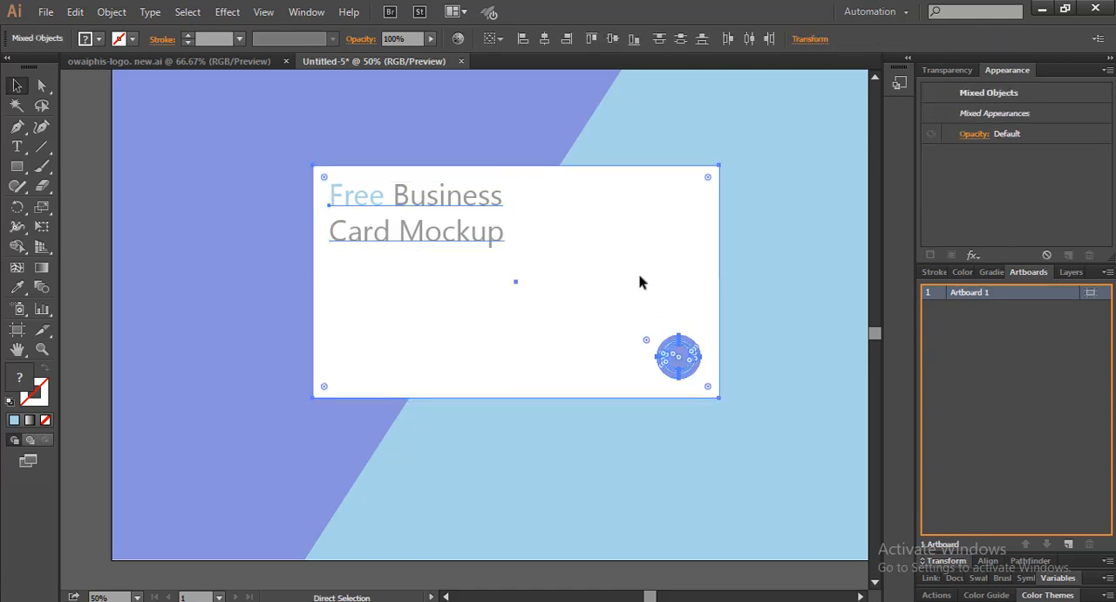
pyautogui.hotkey('ctrl', 'g')
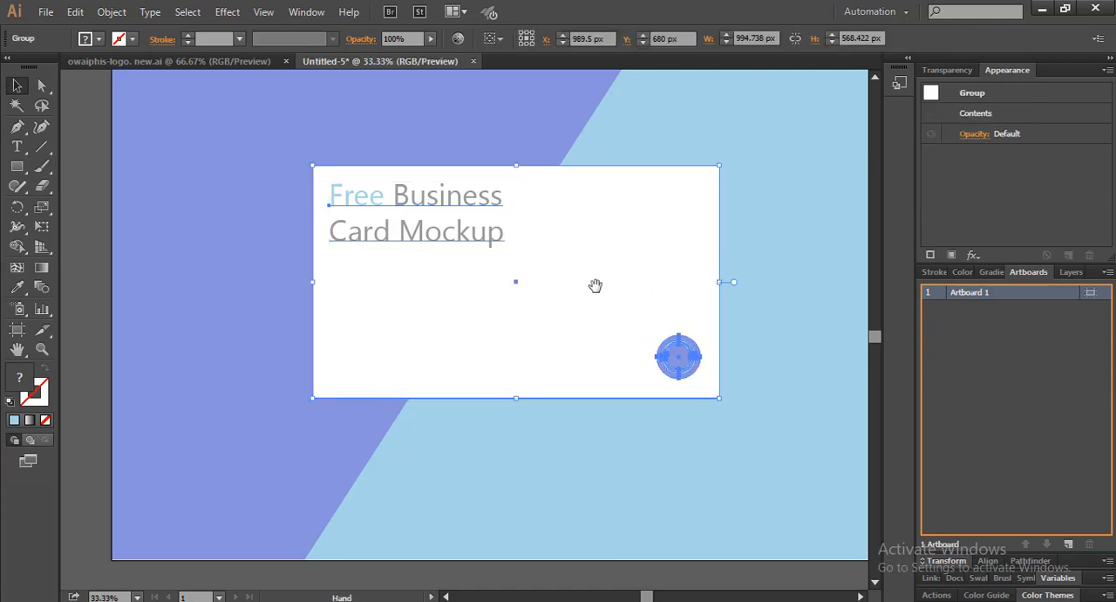
pyautogui.hotkey('ctrl', '-')
pyautogui.click(774, 334)
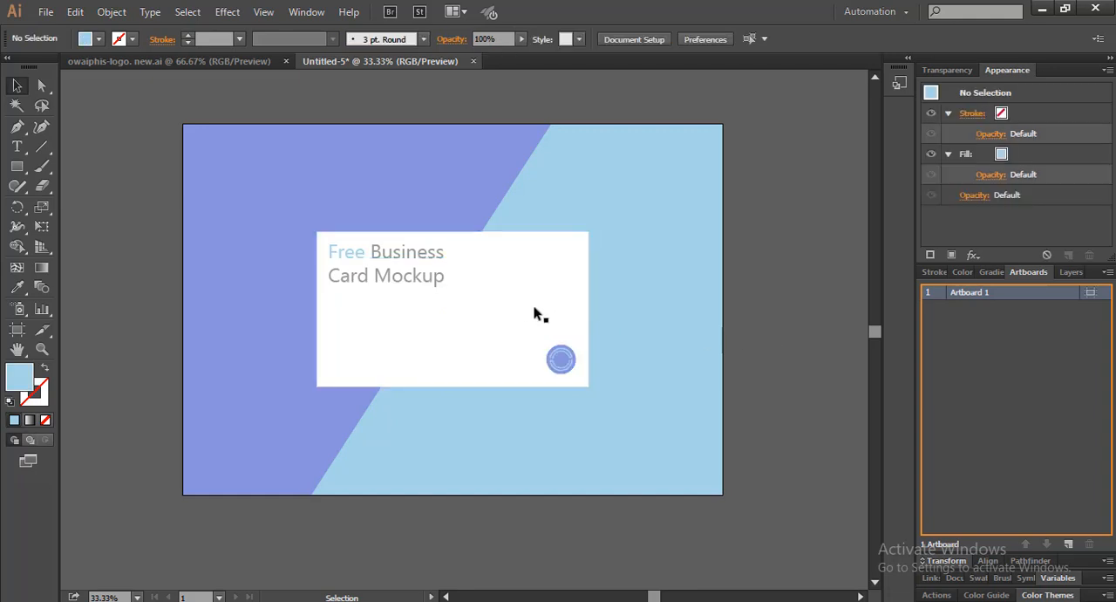
# Add a previewed Drop Shadow to the grouped card, with a negative X offset and a Y offset of 20 px
pyautogui.press('space')
pyautogui.moveTo(491, 257); pyautogui.dragTo(495, 273)
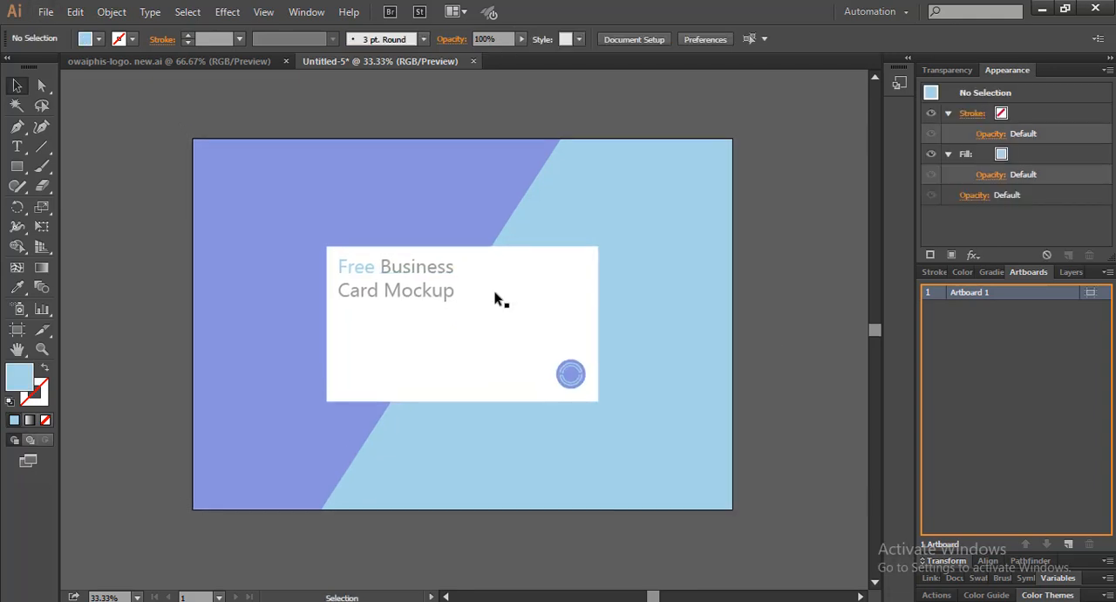
pyautogui.hotkey('ctrl', '=')
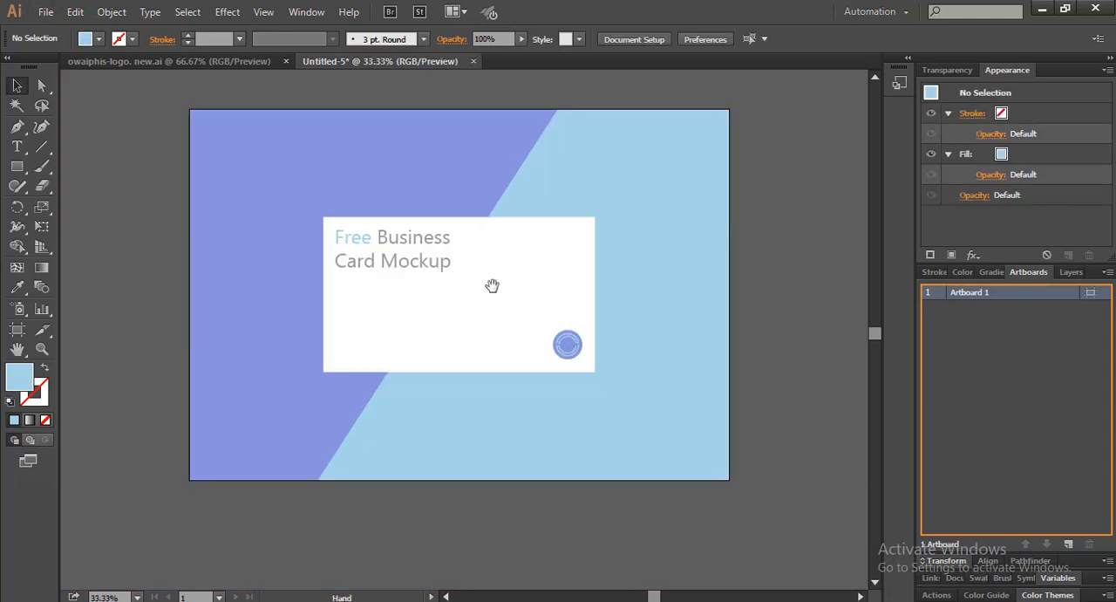
pyautogui.click(499, 295)
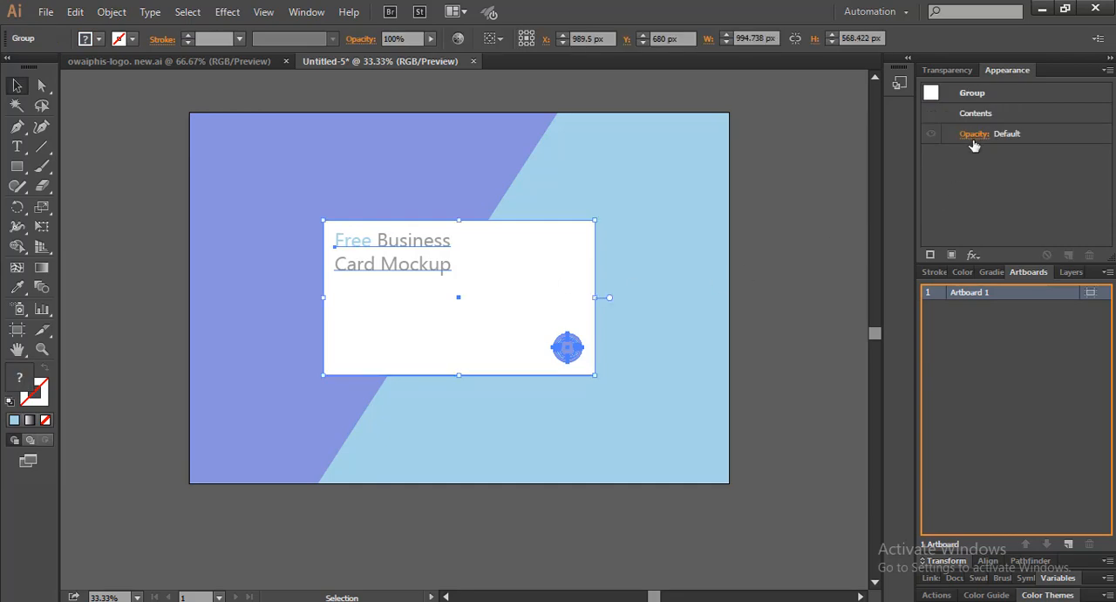
pyautogui.click(226, 11)
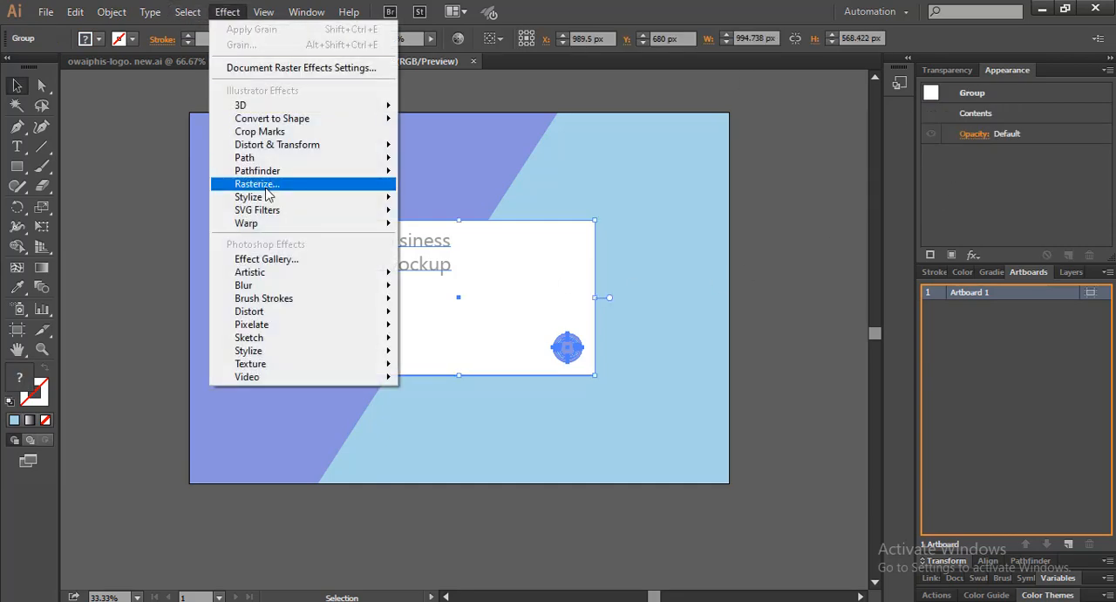
pyautogui.moveTo(270, 196)
pyautogui.click(441, 197)
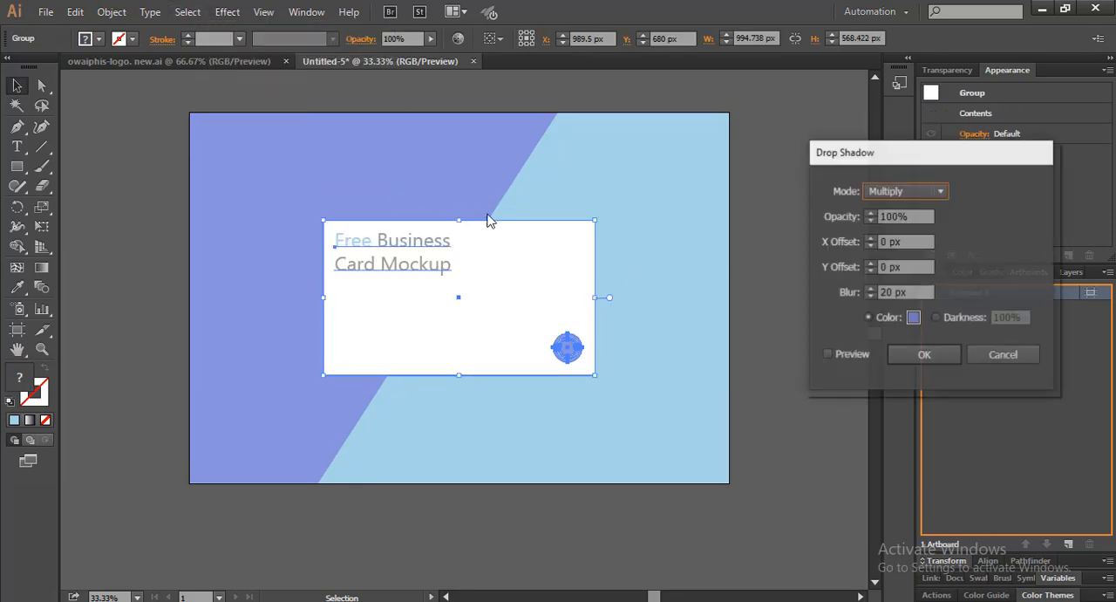
pyautogui.click(826, 356)
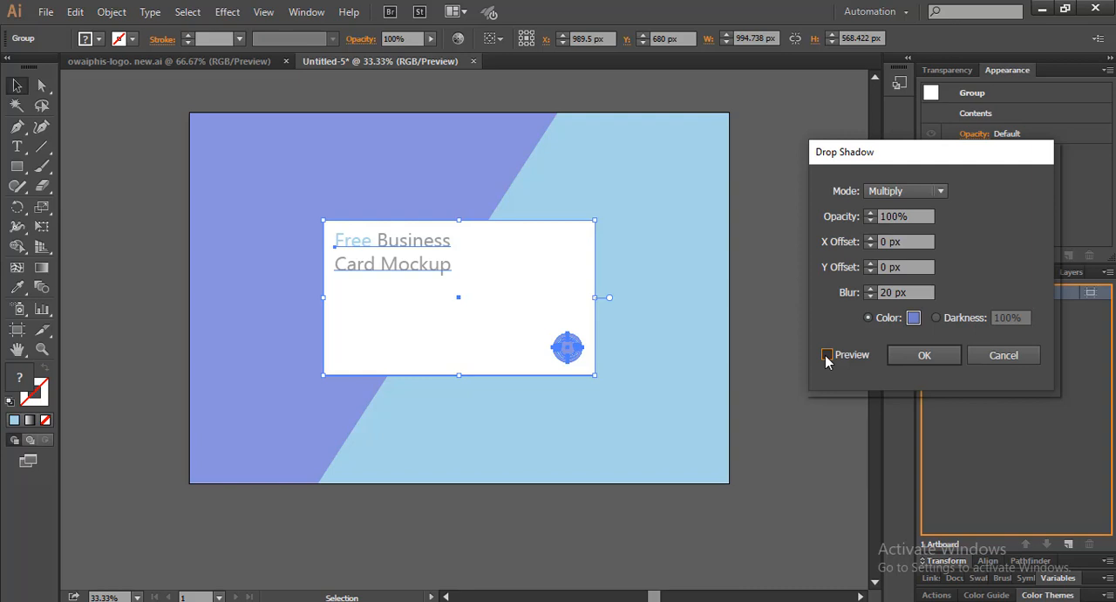
pyautogui.click(826, 355)
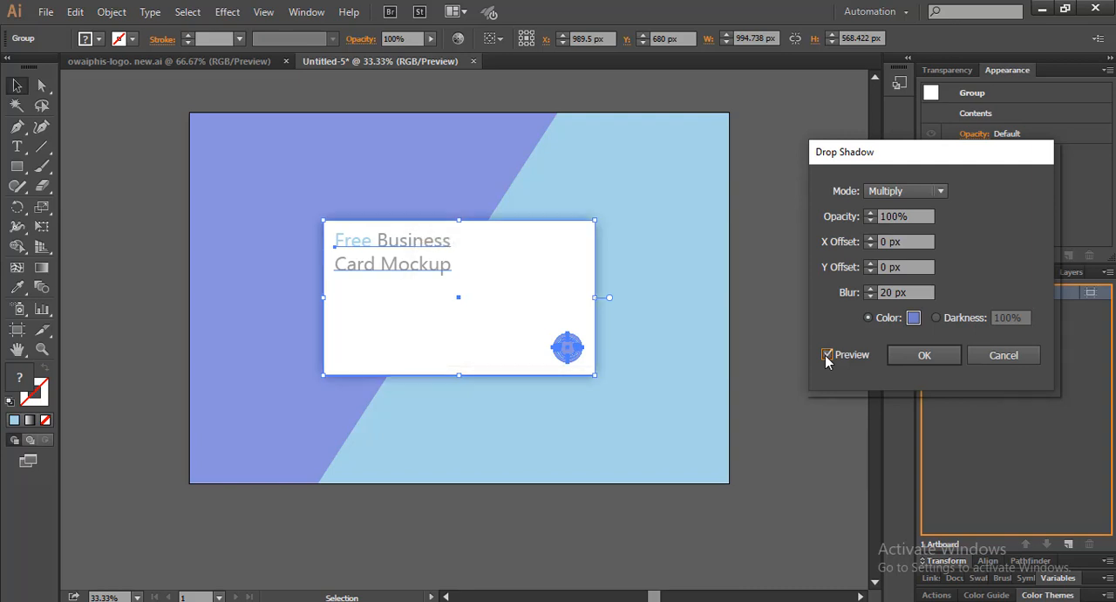
pyautogui.doubleClick(883, 267)
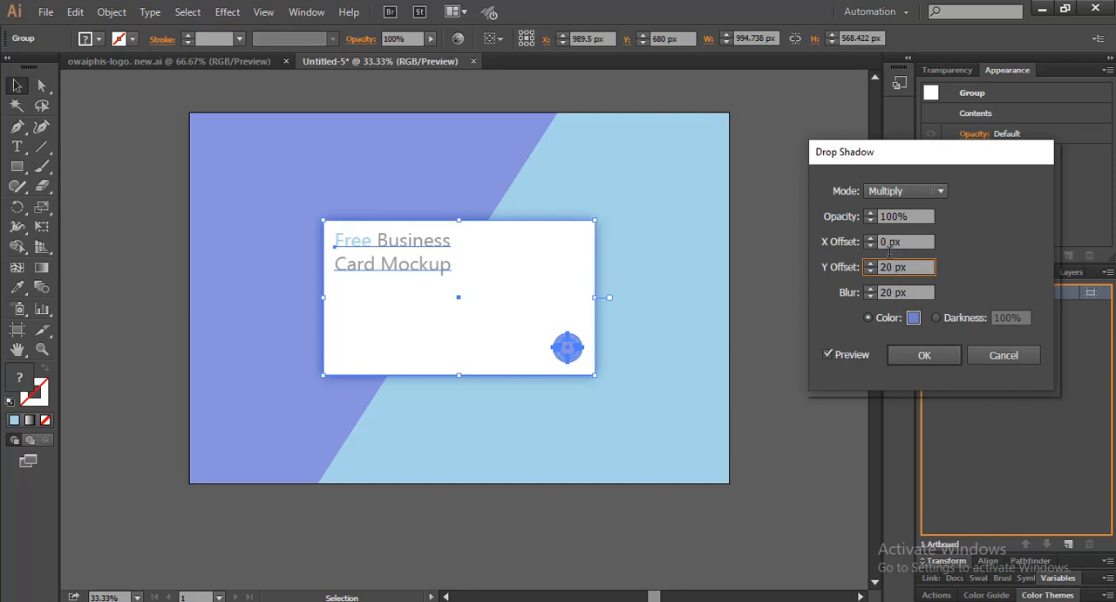
pyautogui.click(889, 243)
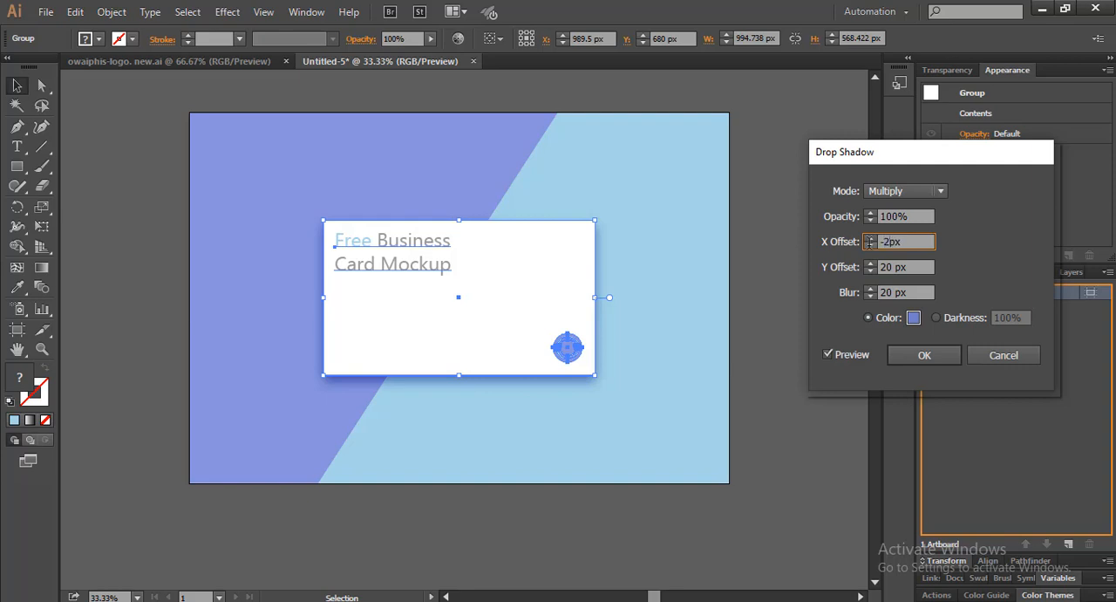
pyautogui.click(907, 352)
pyautogui.click(815, 276)
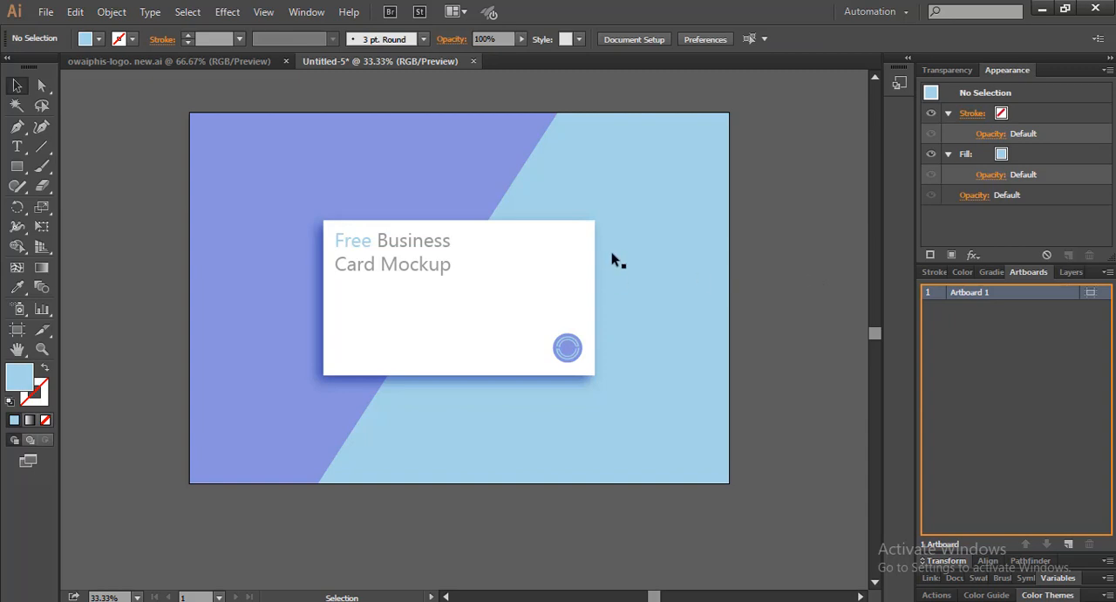
# Ungroup the two-tone background into its separate purple and light blue shapes
pyautogui.click(693, 262)
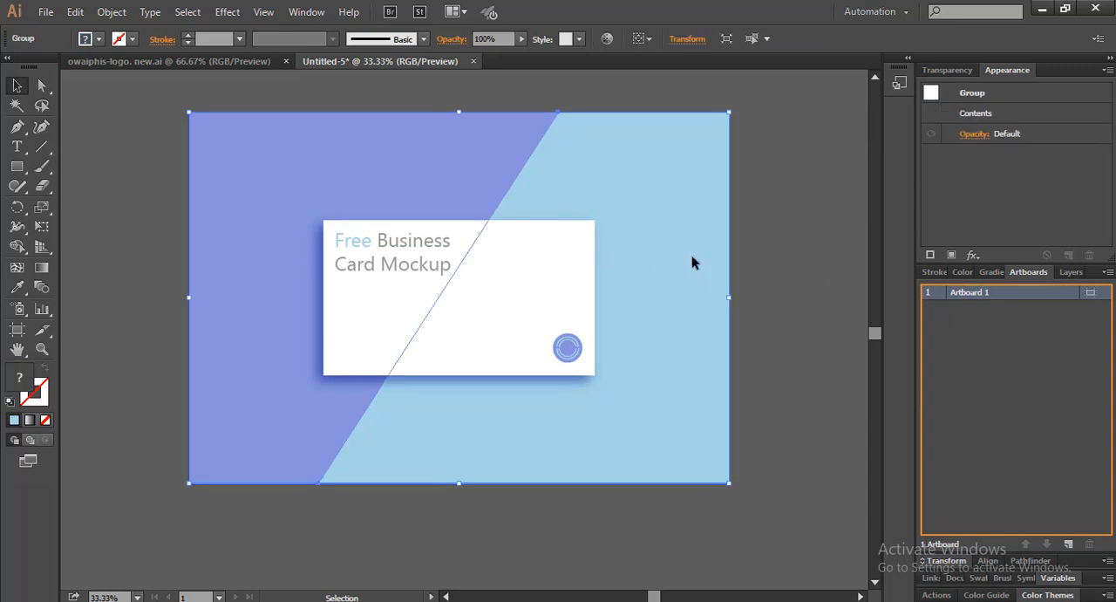
pyautogui.rightClick(692, 262)
pyautogui.click(705, 351)
pyautogui.click(770, 334)
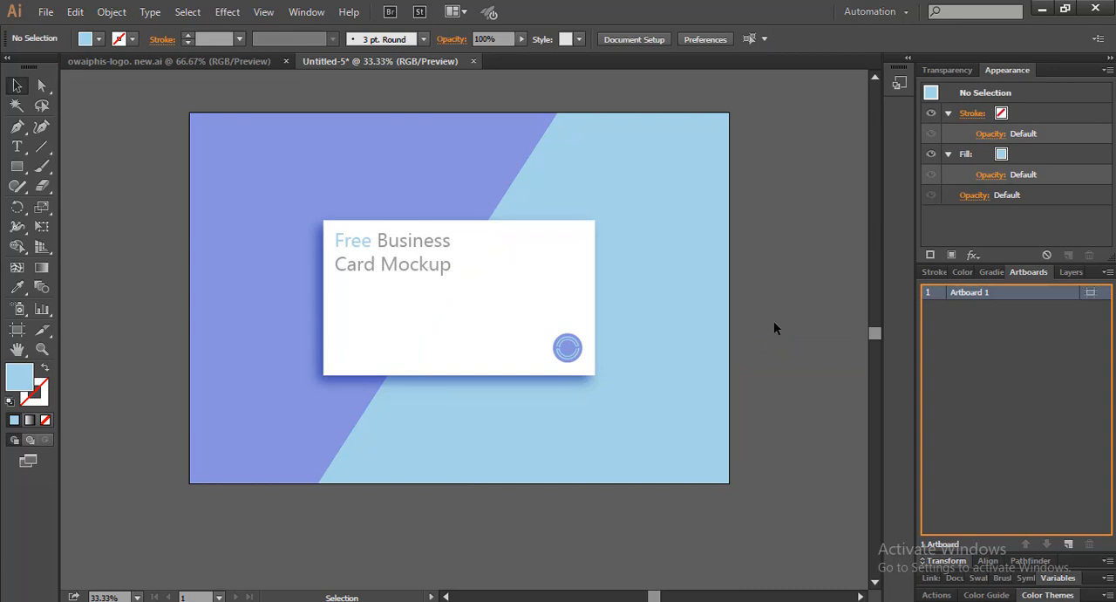
# Apply a Grain texture to the light blue background shape with intensity 40, contrast 50 and the Regular grain type
pyautogui.click(626, 194)
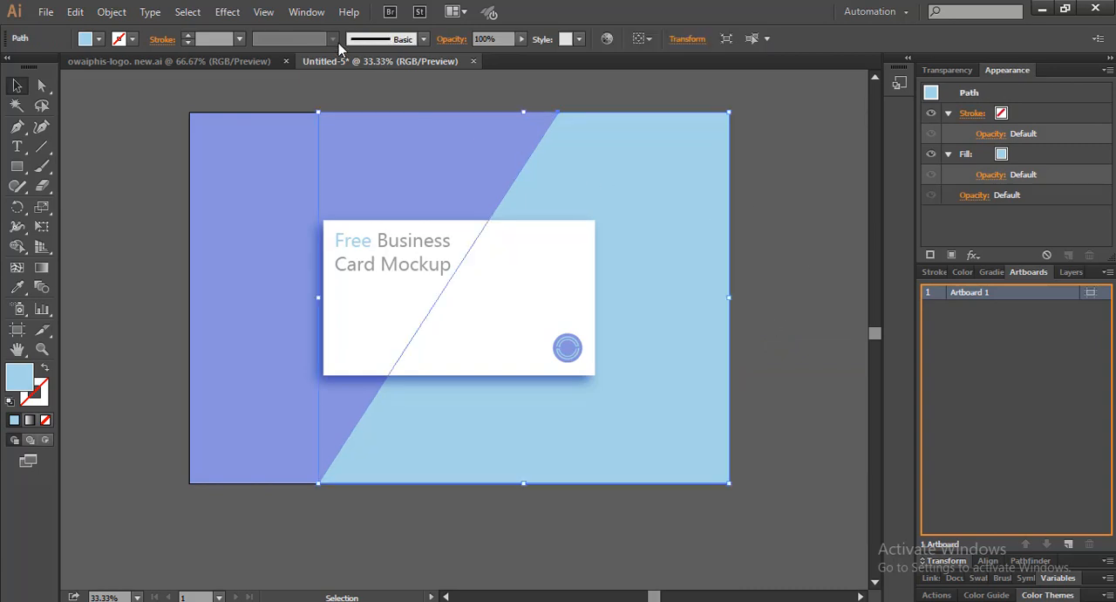
pyautogui.click(228, 12)
pyautogui.moveTo(313, 366)
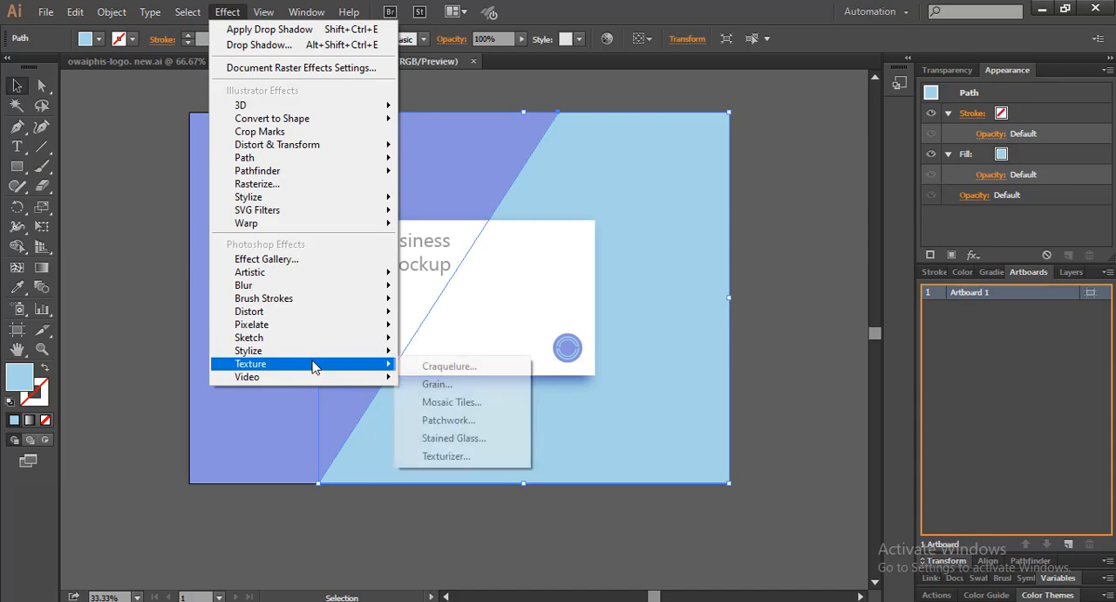
pyautogui.click(437, 383)
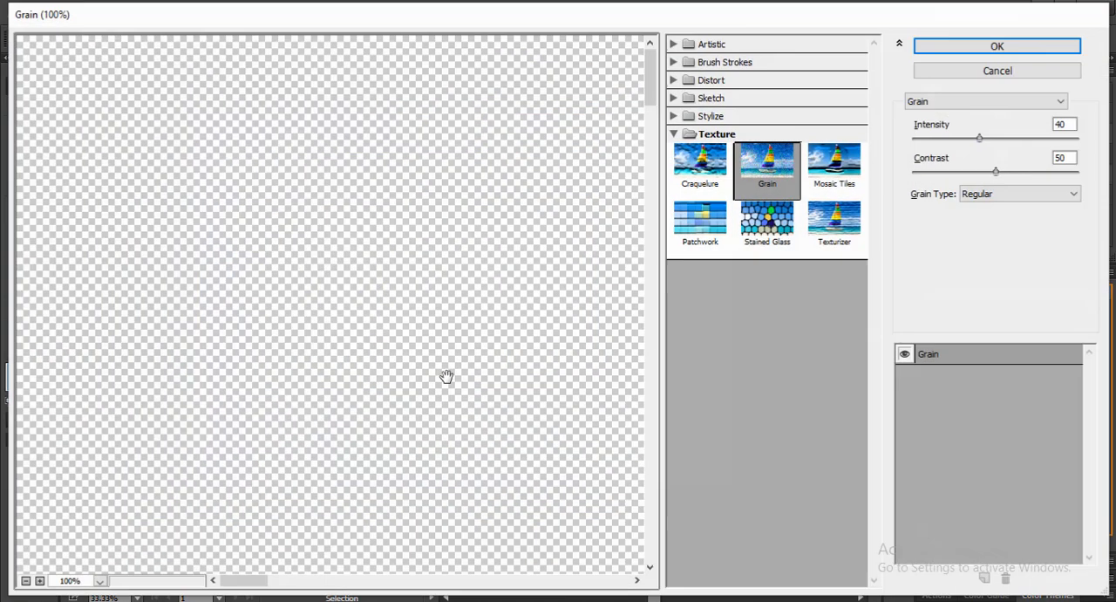
pyautogui.press('Return')
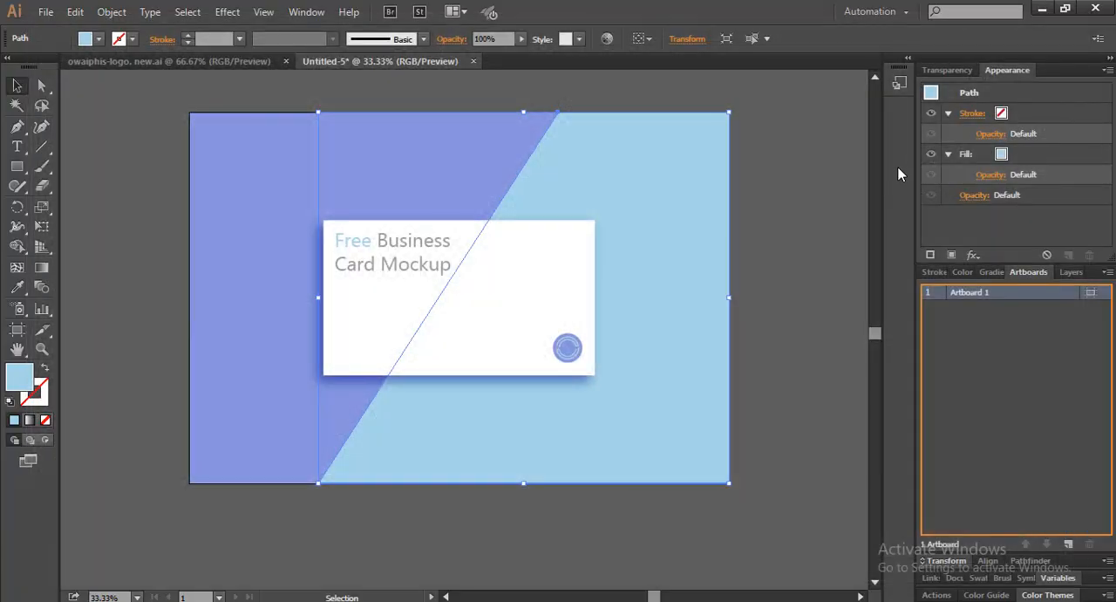
pyautogui.click(783, 291)
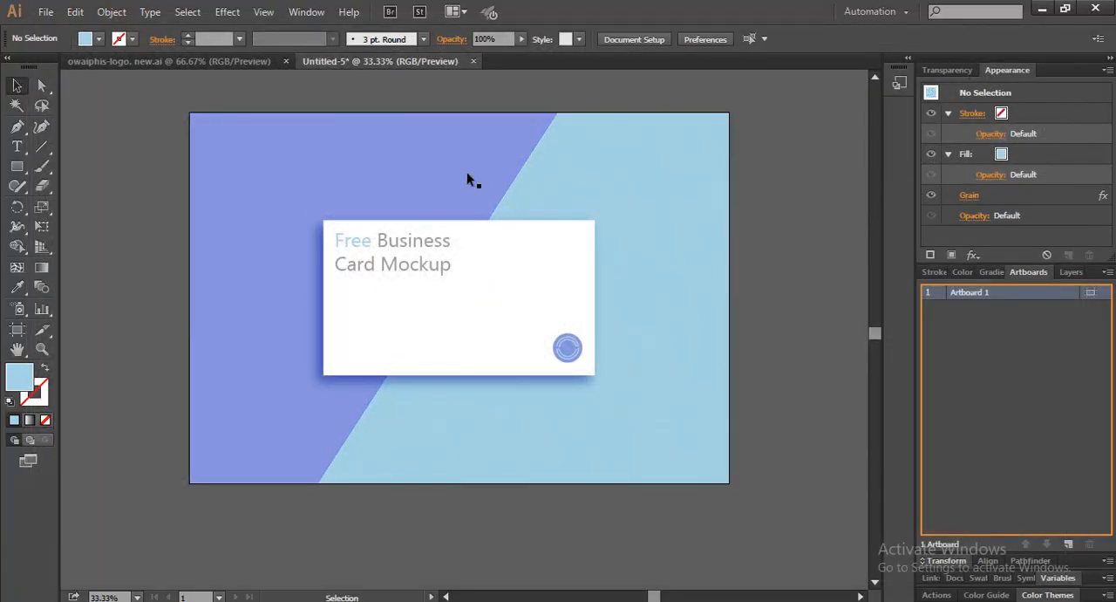
# Apply a Grain texture to the purple background shape
pyautogui.click(467, 172)
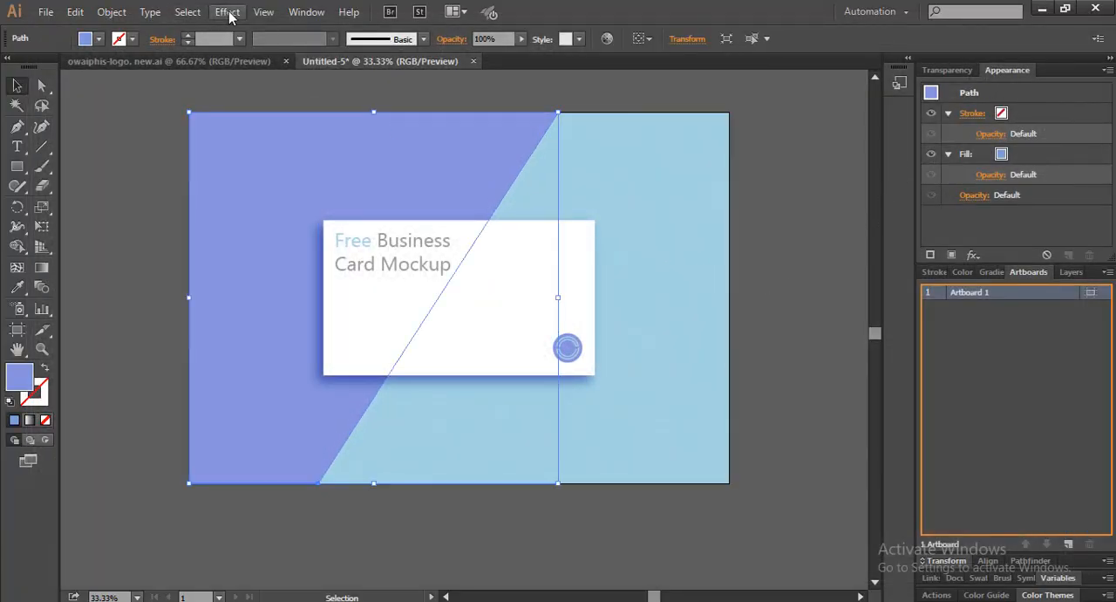
pyautogui.click(229, 13)
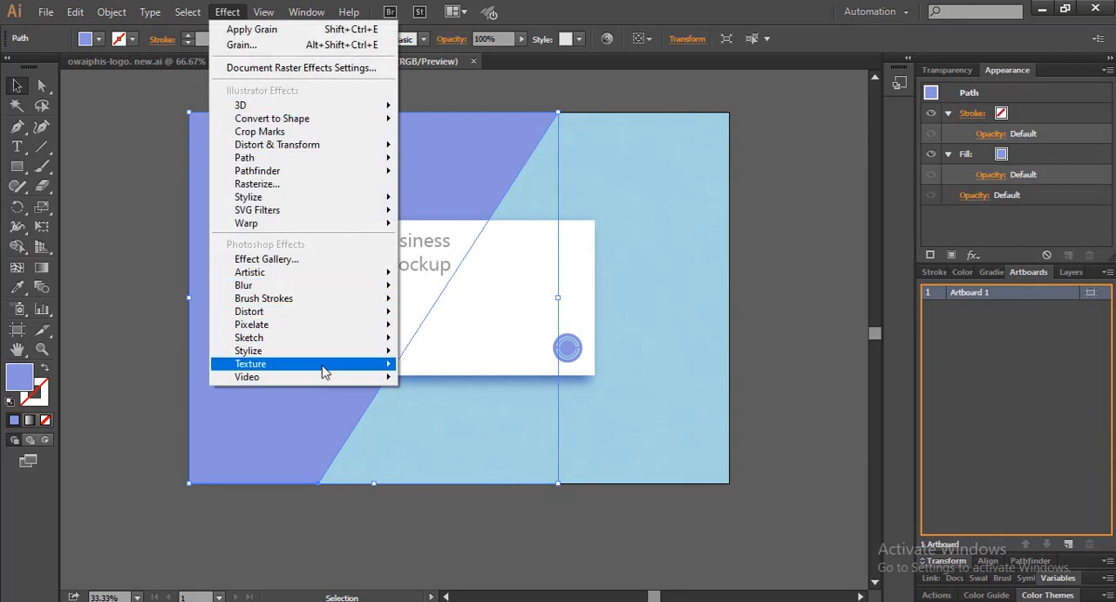